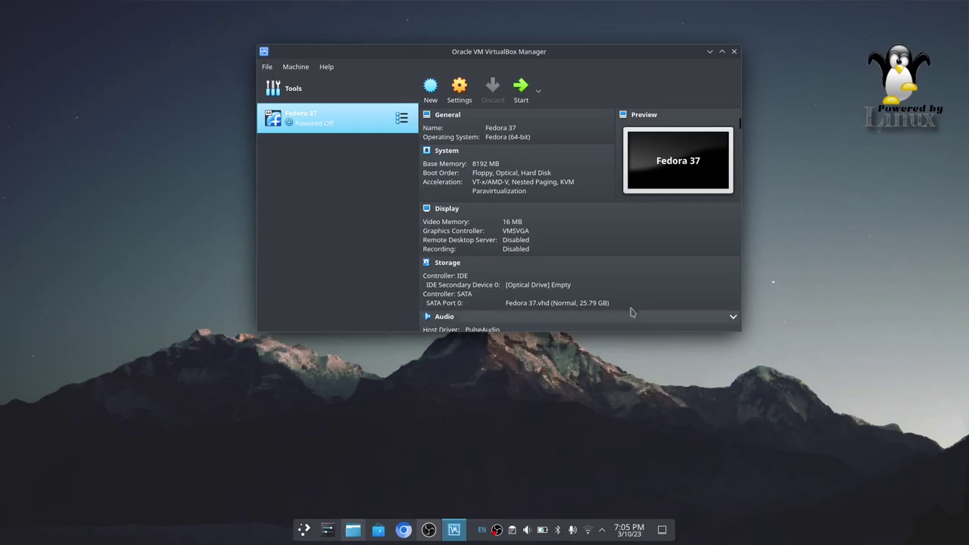
# Lengthen the VirtualBox Manager window slightly so the Host Driver: PulseAudio line is fully visible.
pyautogui.moveTo(674, 333); pyautogui.dragTo(674, 338)
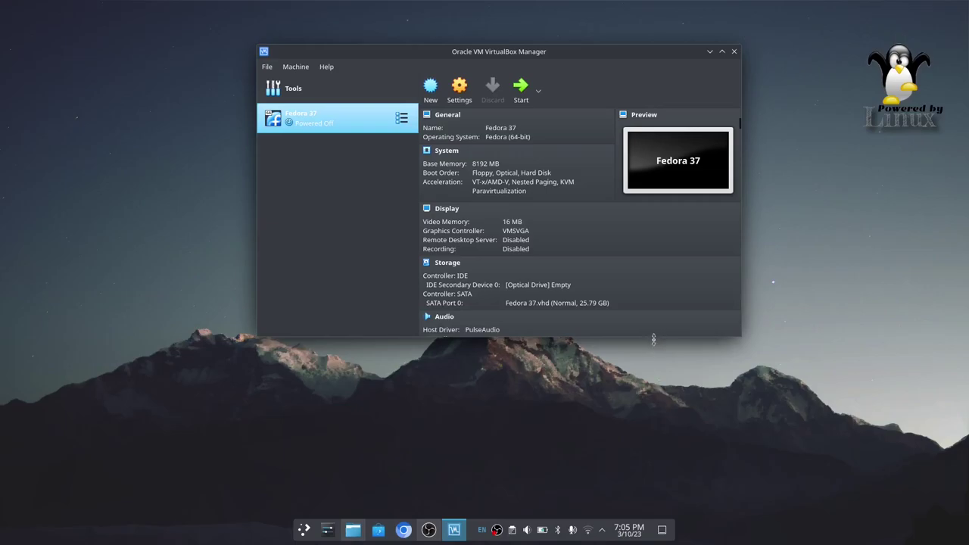
# Attach Fedora-Workstation-Live-x86_64-37-1.7.iso from Downloads to the Fedora 37 VM's optical drive and start it.
pyautogui.click(549, 287)
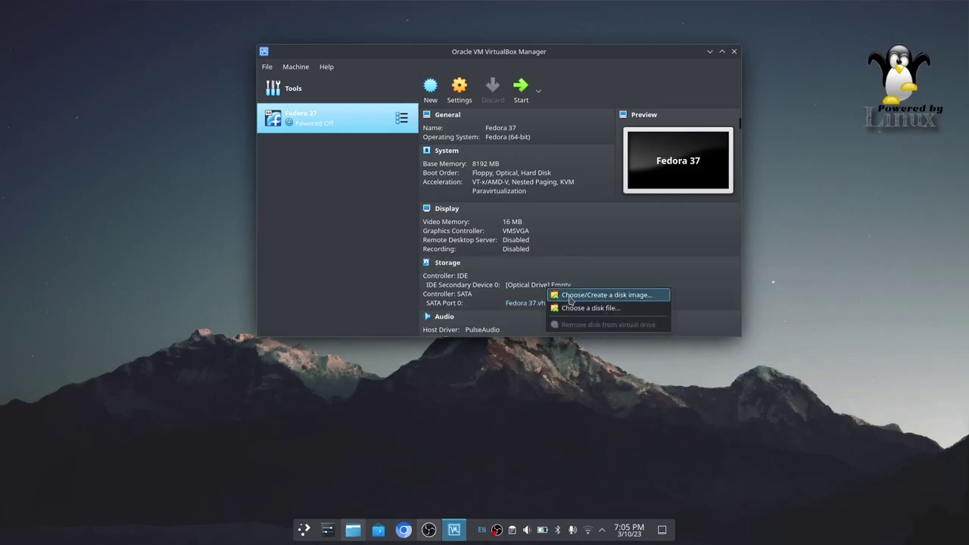
pyautogui.click(619, 297)
pyautogui.click(351, 126)
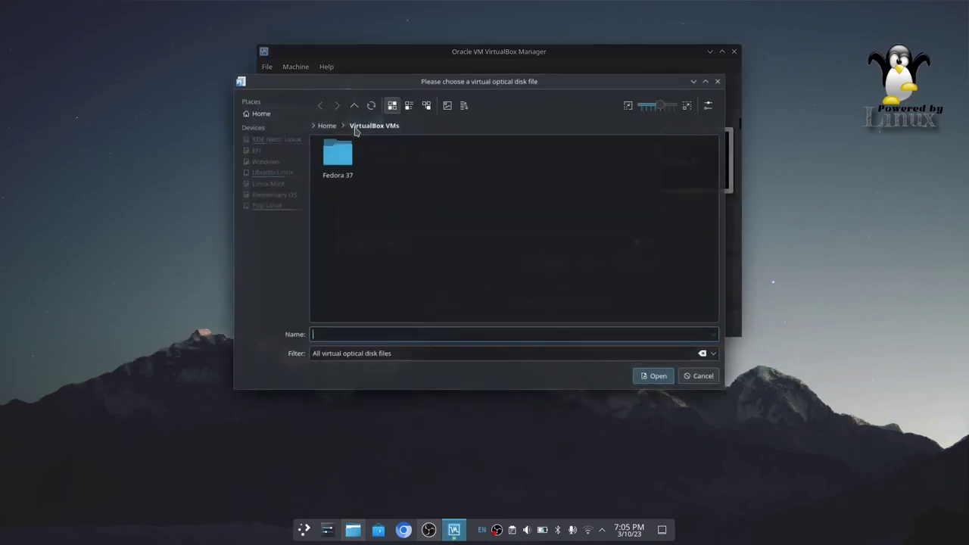
pyautogui.click(283, 177)
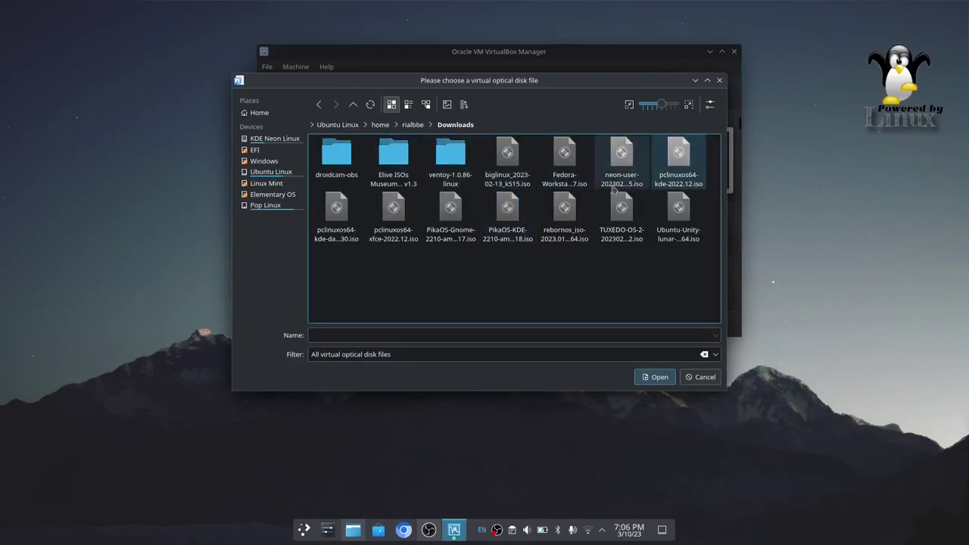
pyautogui.click(567, 159)
pyautogui.click(653, 378)
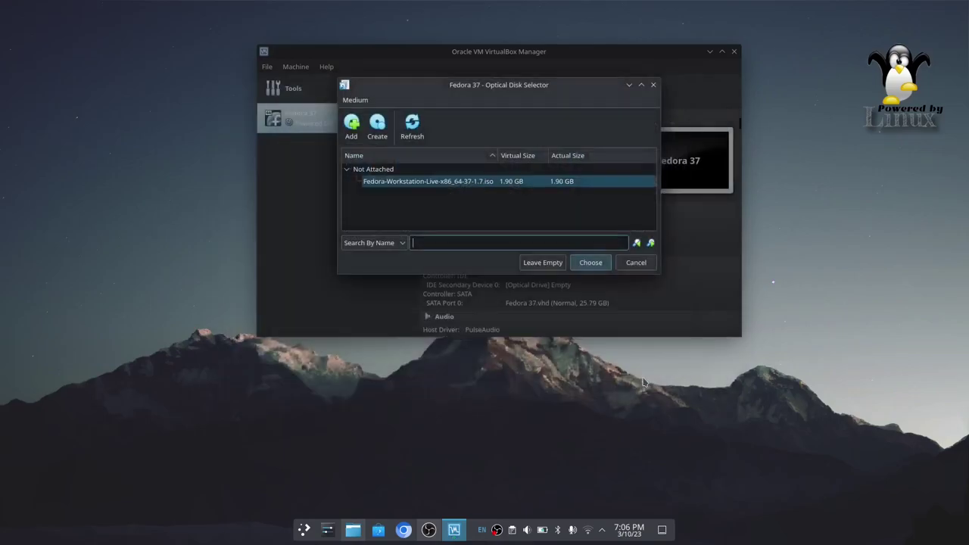
pyautogui.click(587, 263)
pyautogui.click(521, 88)
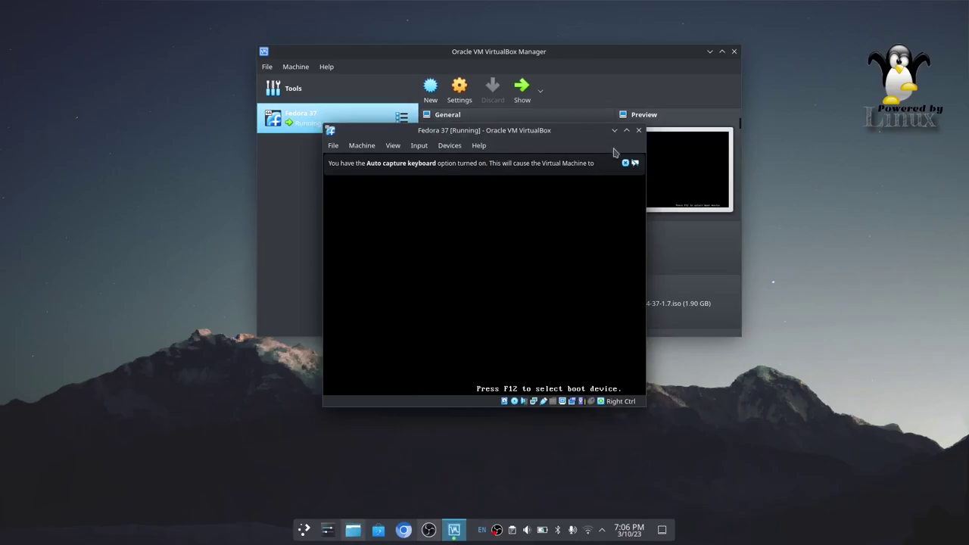
# Switch the running Fedora 37 VM window to Full-screen Mode and confirm the switch.
pyautogui.click(393, 145)
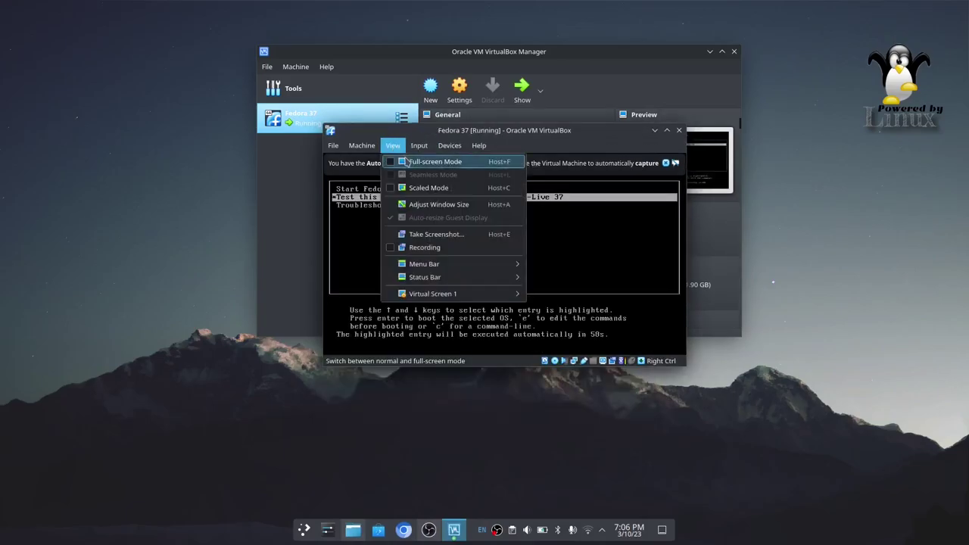
pyautogui.click(409, 160)
pyautogui.click(479, 289)
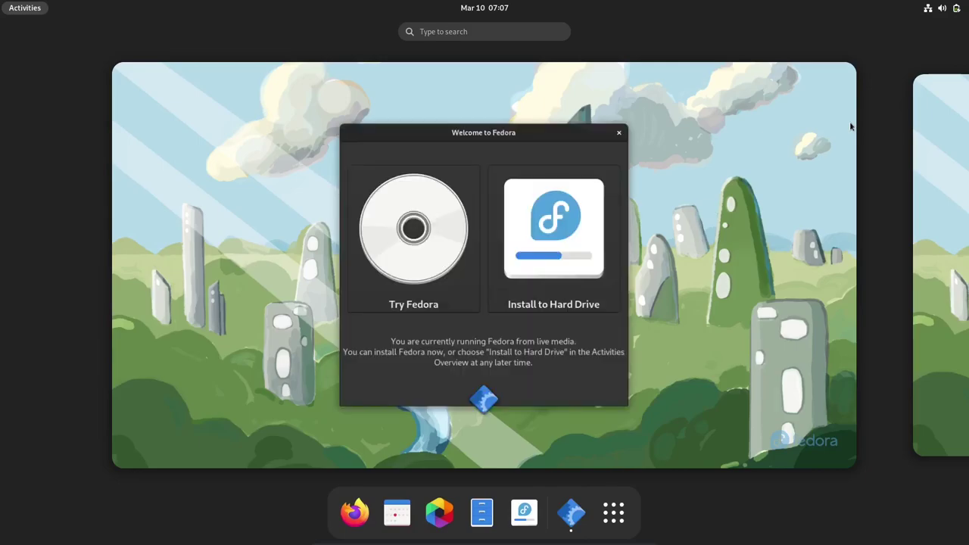
# Bring up the Welcome to Fedora window, choose Try Fedora, and close the dialog.
pyautogui.moveTo(421, 255)
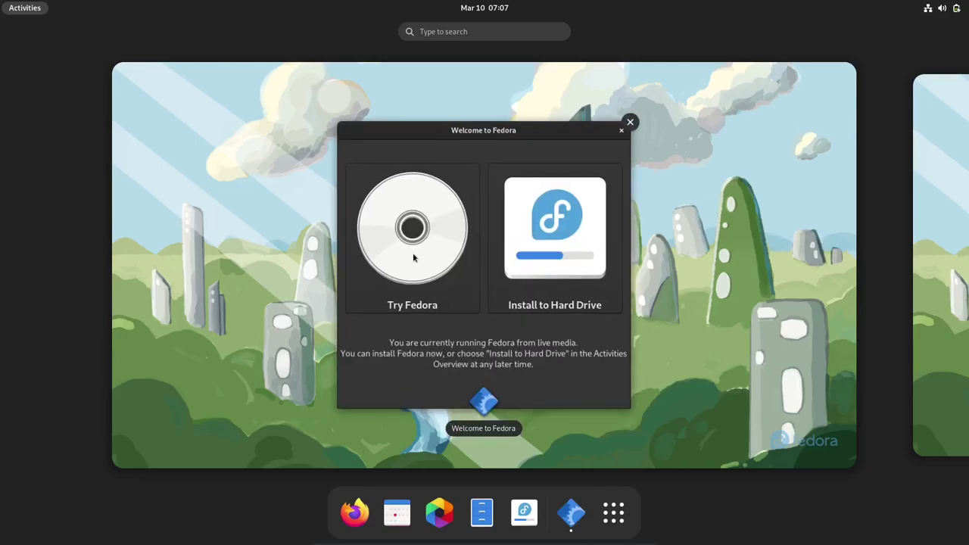
pyautogui.click(413, 259)
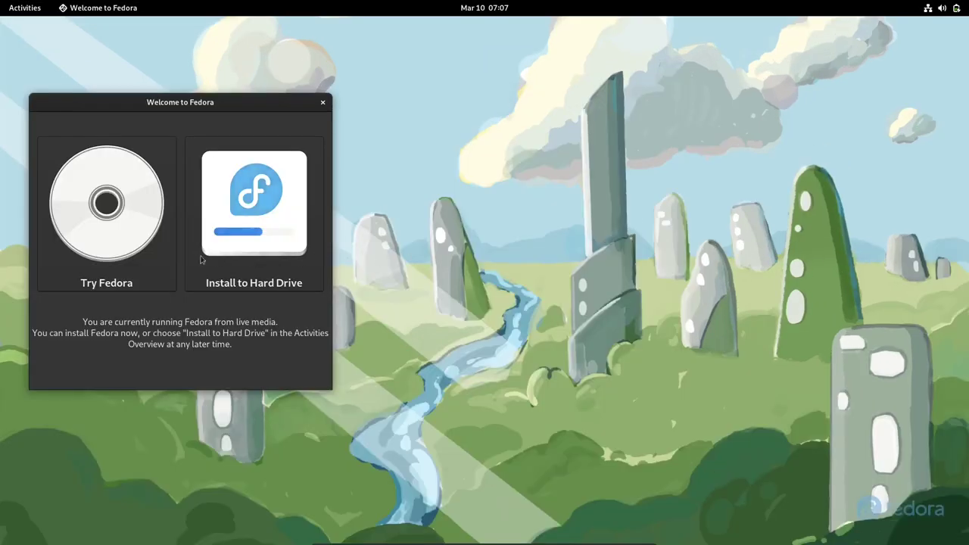
pyautogui.click(115, 250)
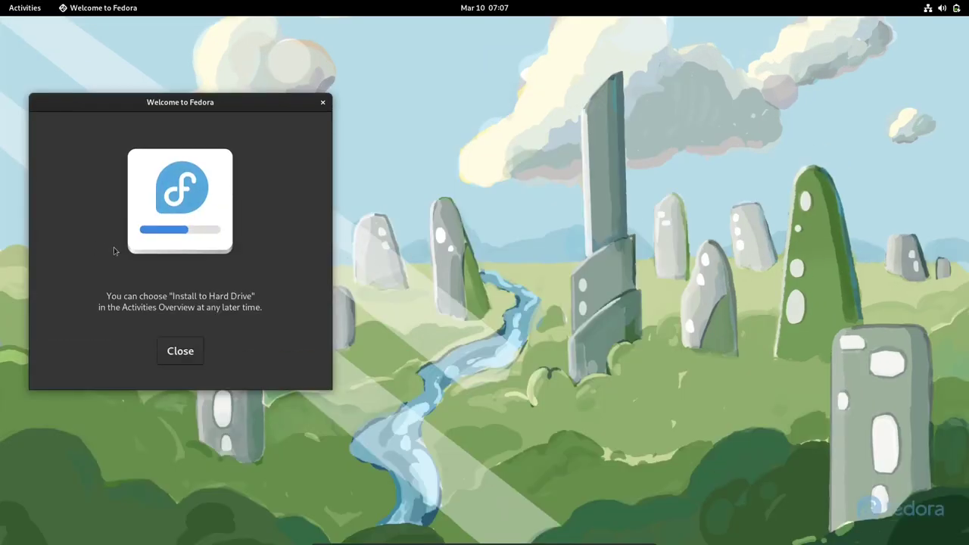
pyautogui.click(179, 360)
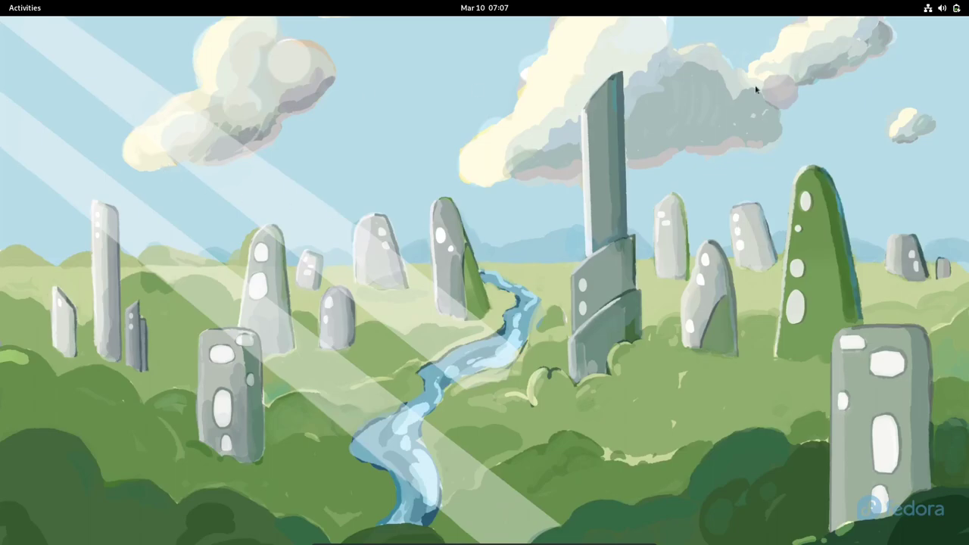
# Open the Quick Settings menu from the top-bar status area, showing battery, Wired and power mode.
pyautogui.click(966, 4)
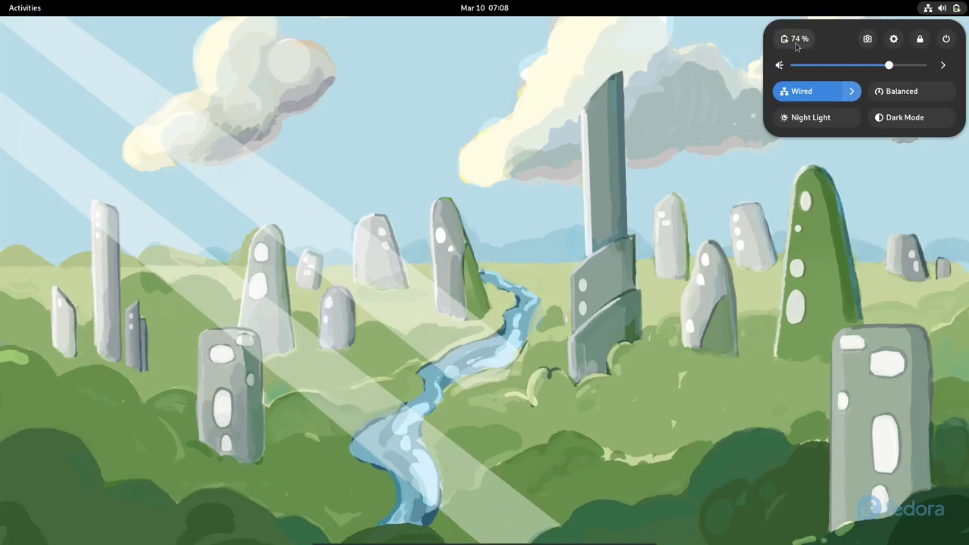
# Take a region screenshot framing the Quick Settings panel and open the captured image.
pyautogui.click(869, 39)
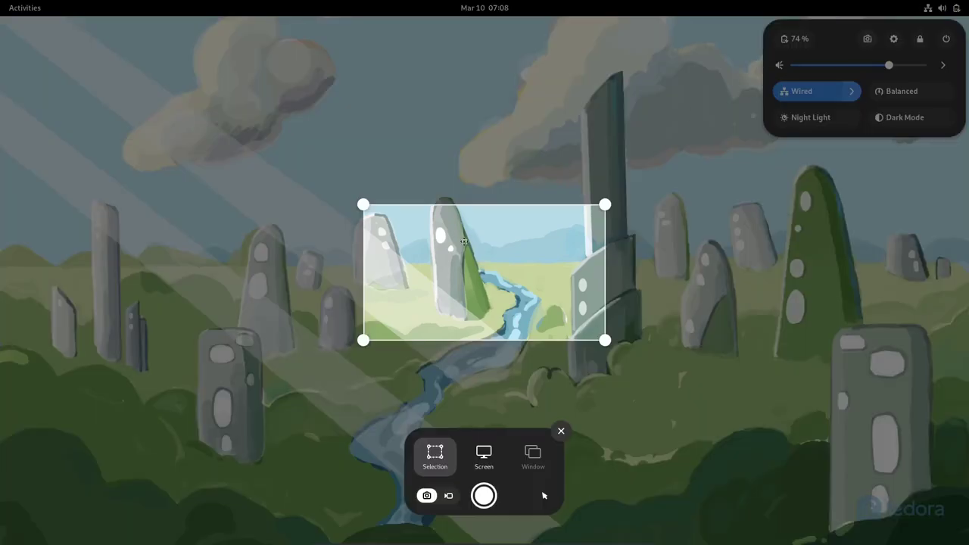
pyautogui.moveTo(529, 272); pyautogui.dragTo(276, 210)
pyautogui.moveTo(352, 220); pyautogui.dragTo(394, 191)
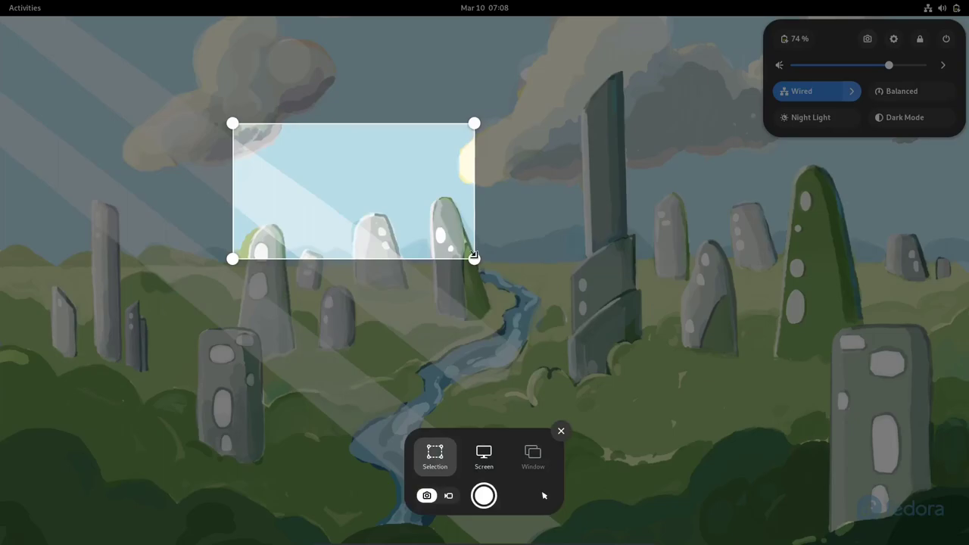
pyautogui.moveTo(396, 231); pyautogui.dragTo(912, 115)
pyautogui.click(483, 495)
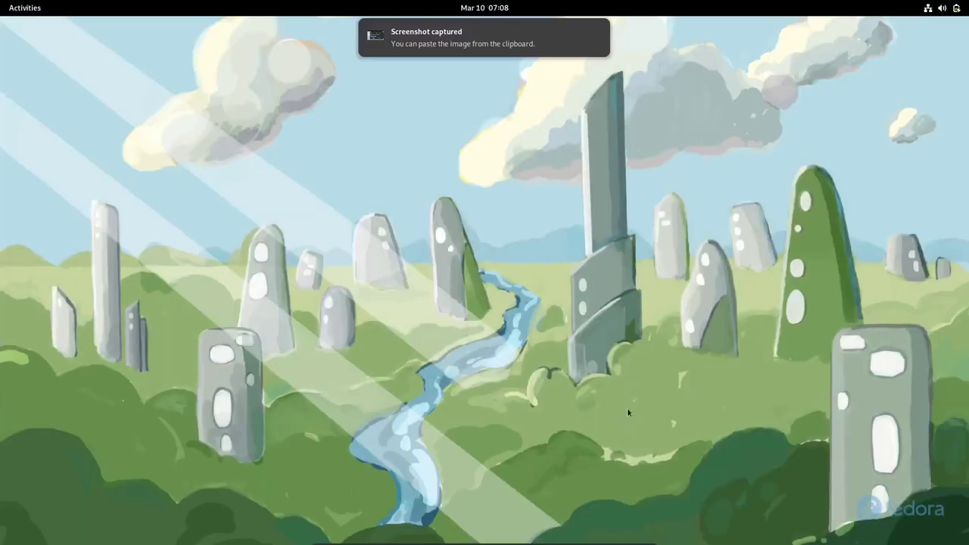
pyautogui.click(477, 43)
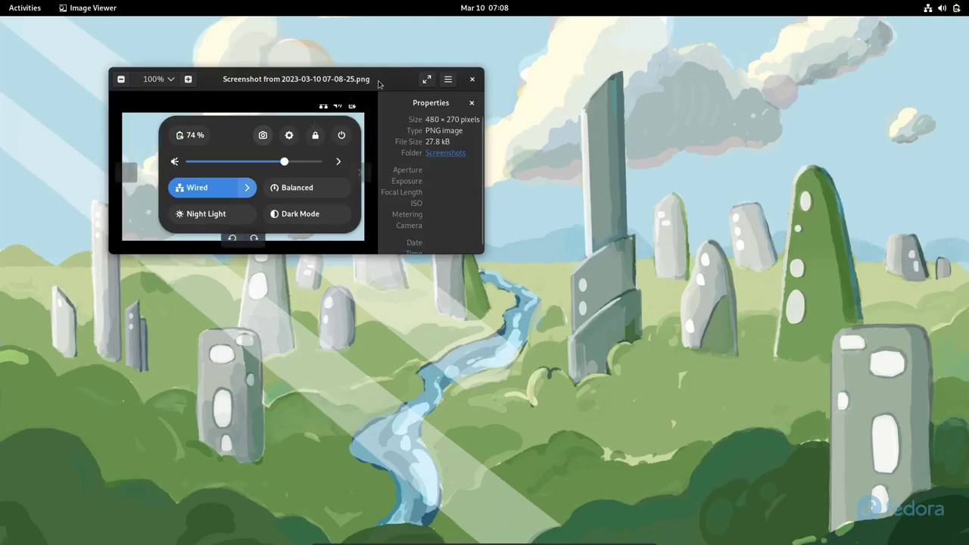
# Take a full-screen screenshot from Quick Settings and open the new image.
pyautogui.moveTo(383, 84); pyautogui.dragTo(405, 94)
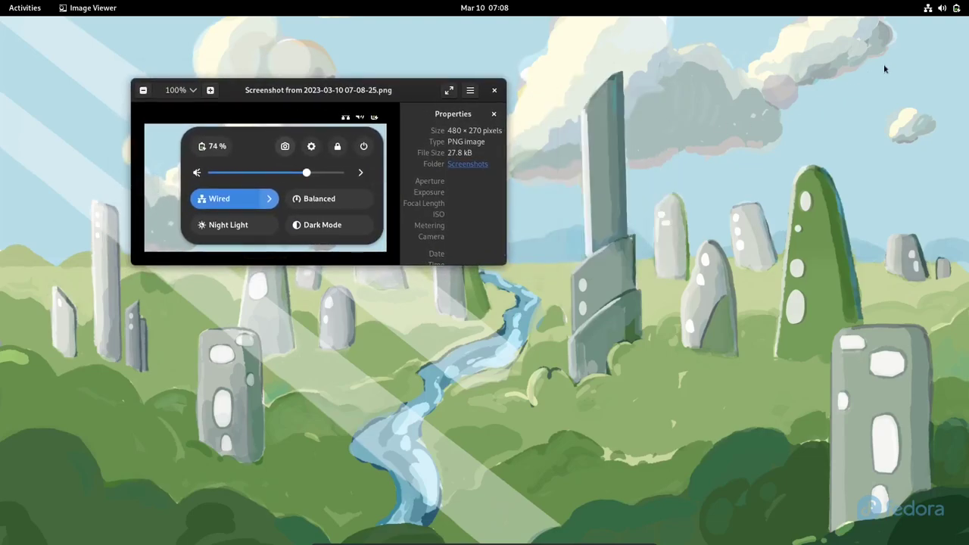
pyautogui.click(941, 6)
pyautogui.click(867, 39)
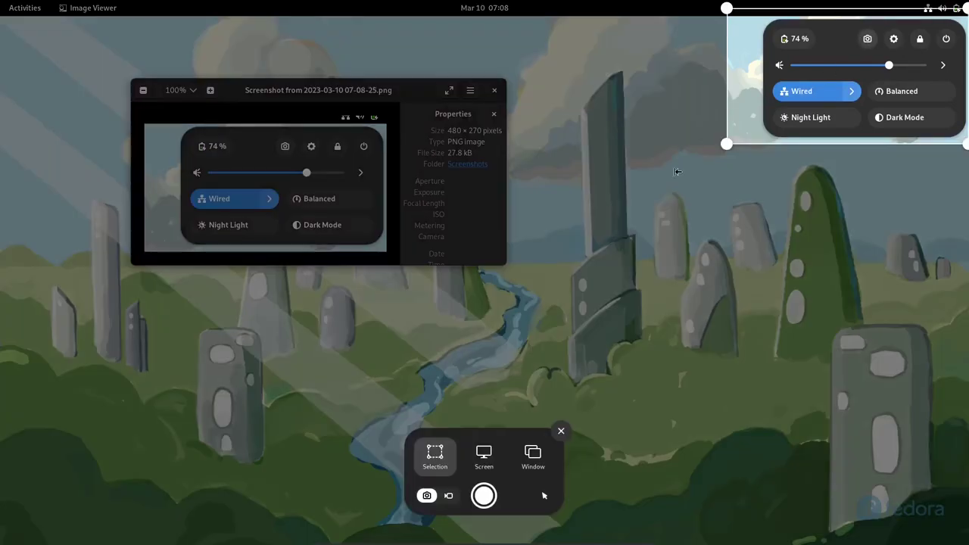
pyautogui.click(485, 460)
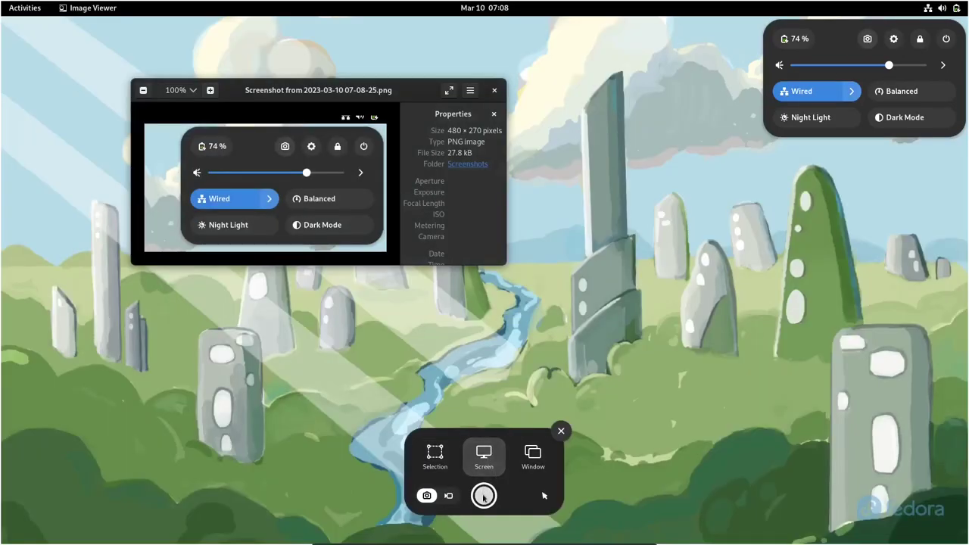
pyautogui.click(483, 495)
pyautogui.click(545, 36)
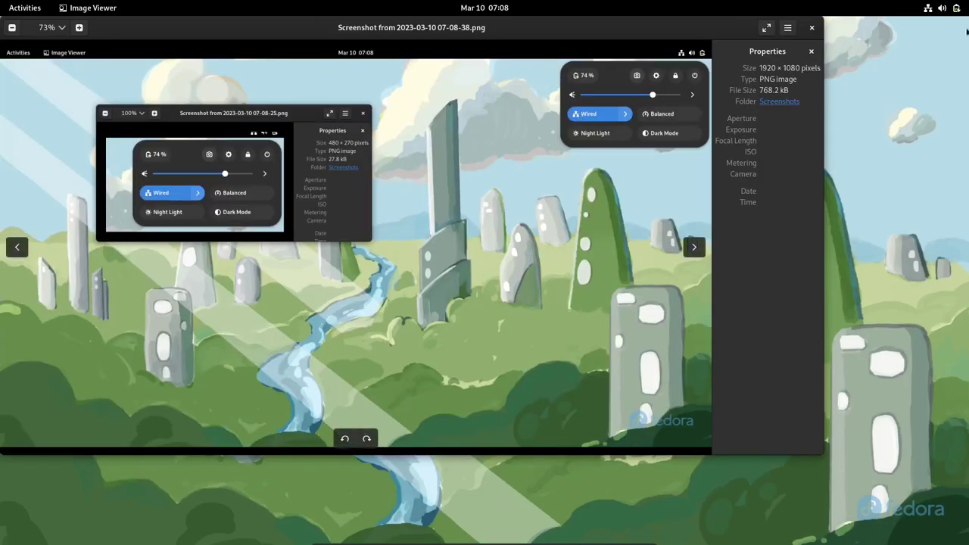
# Take a Window-mode screenshot of the Image Viewer window and open it.
pyautogui.click(940, 8)
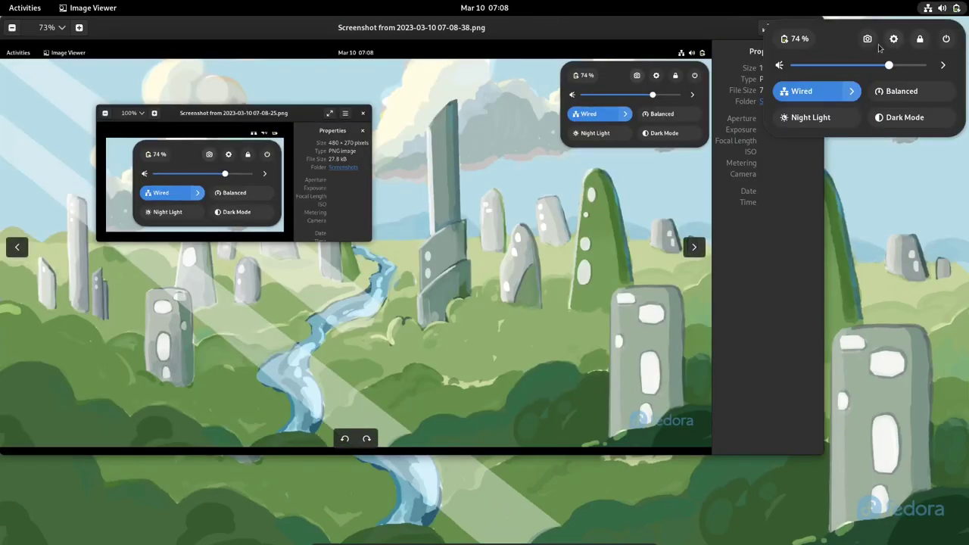
pyautogui.click(868, 40)
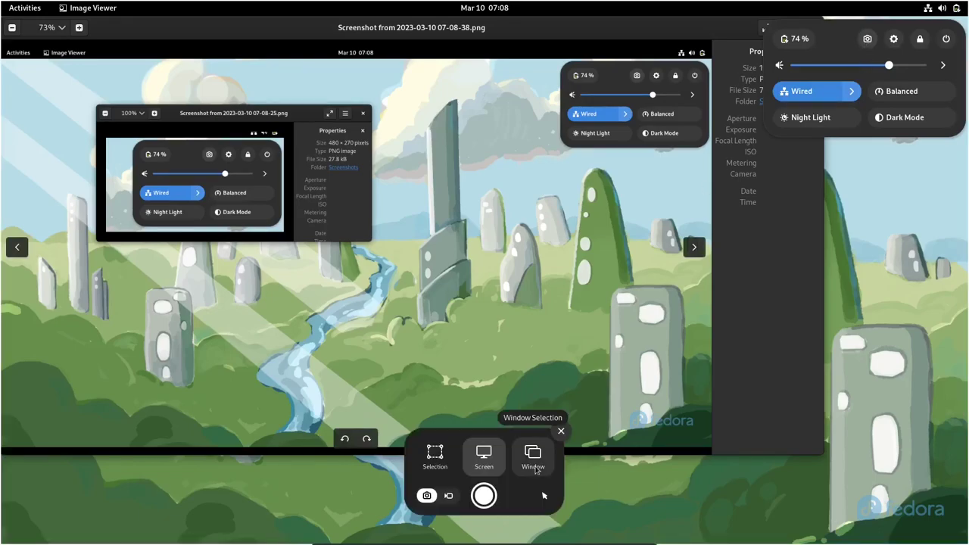
pyautogui.click(534, 468)
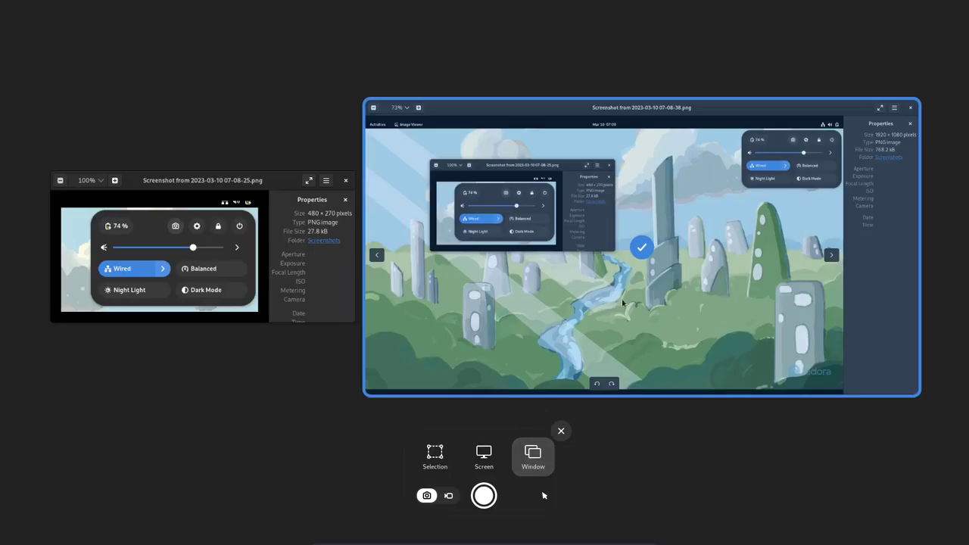
pyautogui.click(484, 496)
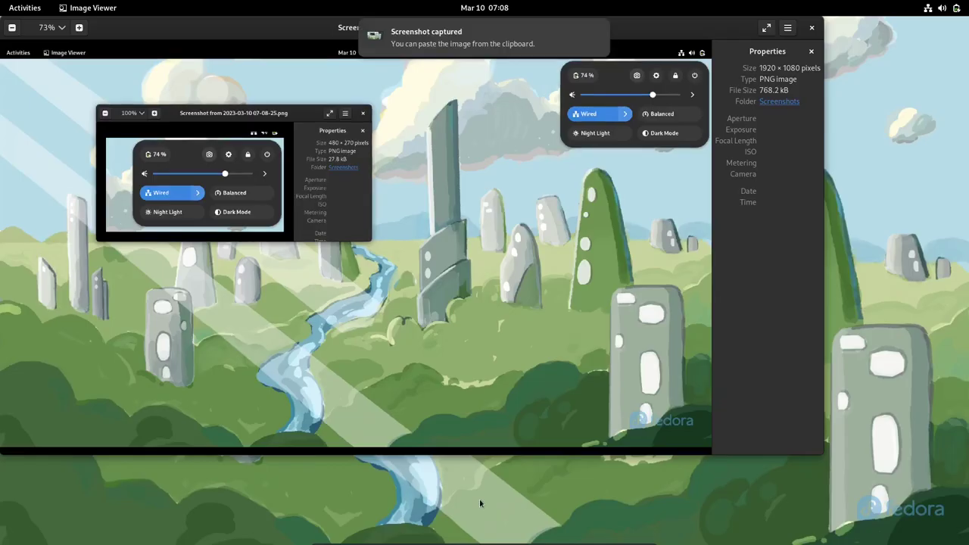
pyautogui.click(530, 44)
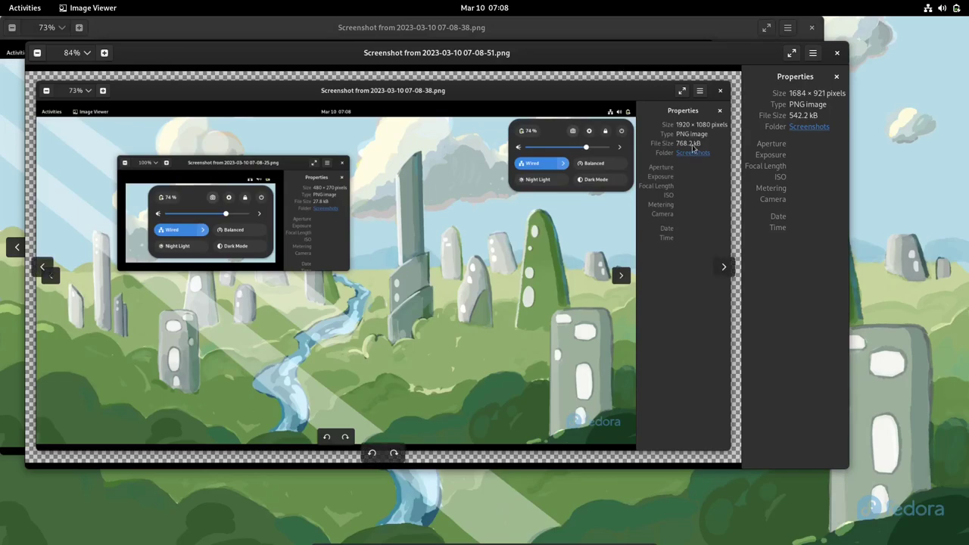
# Close all three Image Viewer screenshot windows, including 07-08-38 and 07-08-25.
pyautogui.click(836, 53)
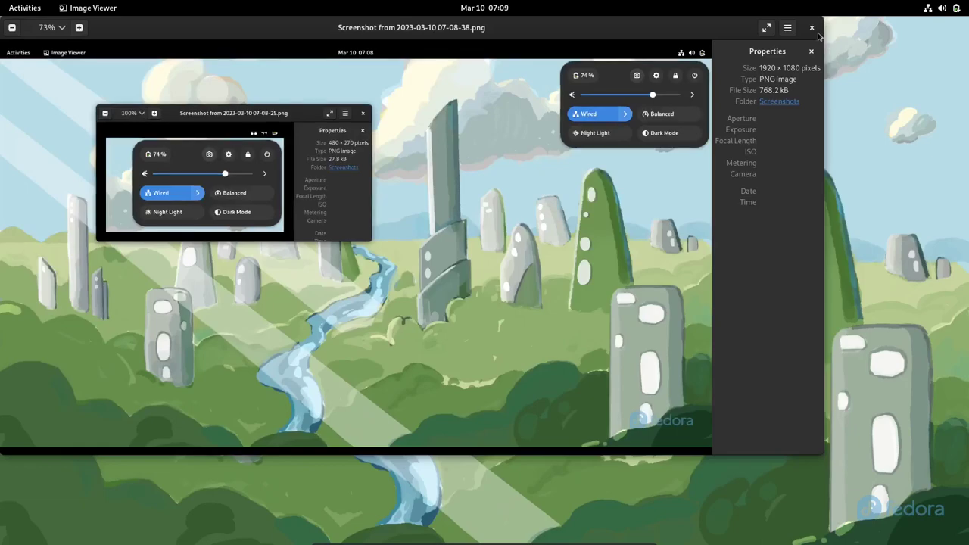
pyautogui.click(813, 29)
pyautogui.click(496, 97)
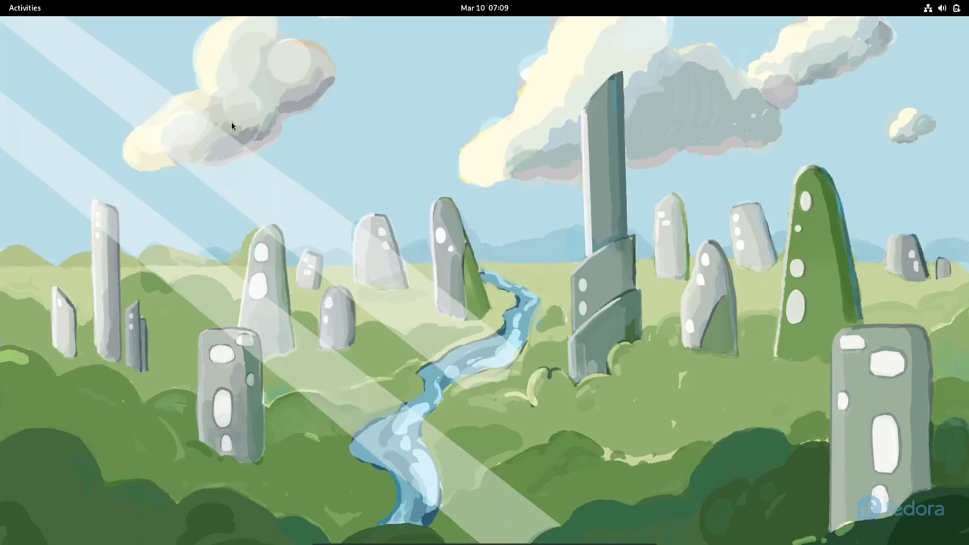
# Toggle the Activities overview off and on, then scroll back and forth between the two workspaces.
pyautogui.click(23, 15)
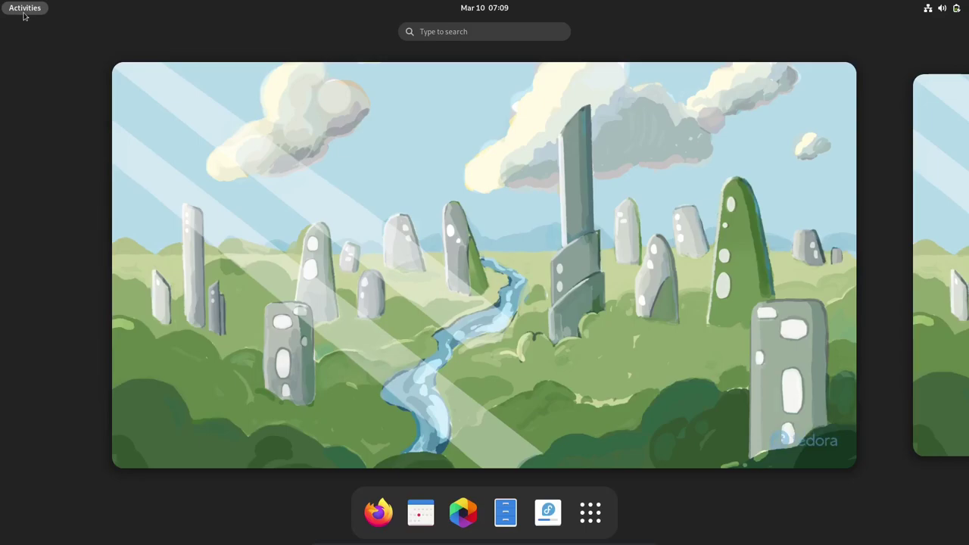
pyautogui.click(25, 9)
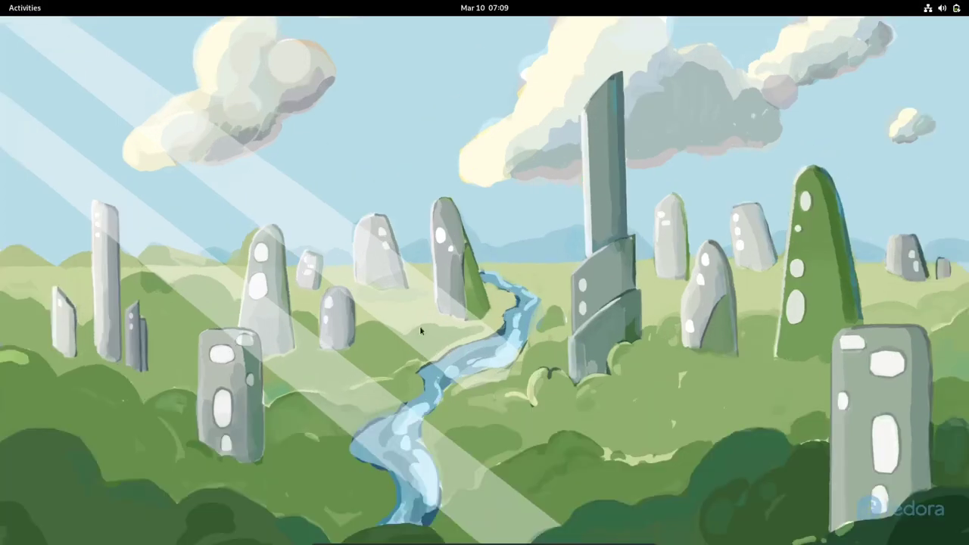
pyautogui.click(25, 8)
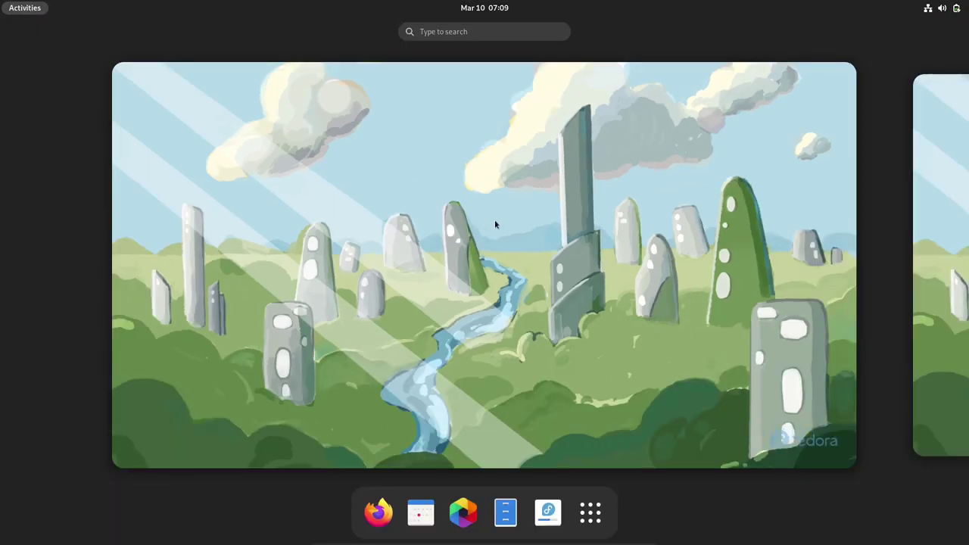
pyautogui.scroll(-1, 510, 226)
pyautogui.scroll(1, 510, 226)
pyautogui.scroll(-1, 510, 226)
pyautogui.scroll(1, 510, 226)
pyautogui.scroll(-1, 536, 230)
pyautogui.scroll(1, 530, 231)
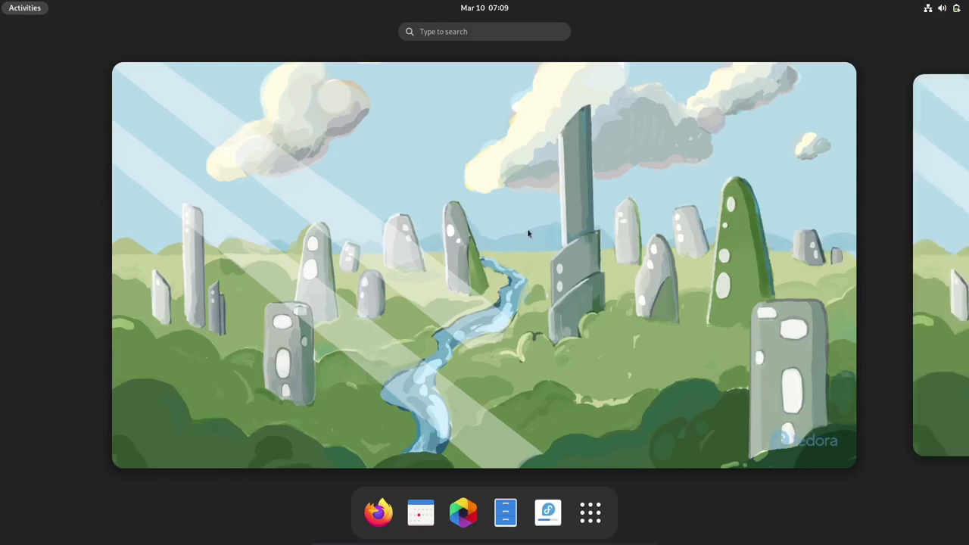
# Show the full app grid with Contacts, LibreOffice Calc, Terminal, Software, Text Editor and Tour.
pyautogui.click(598, 517)
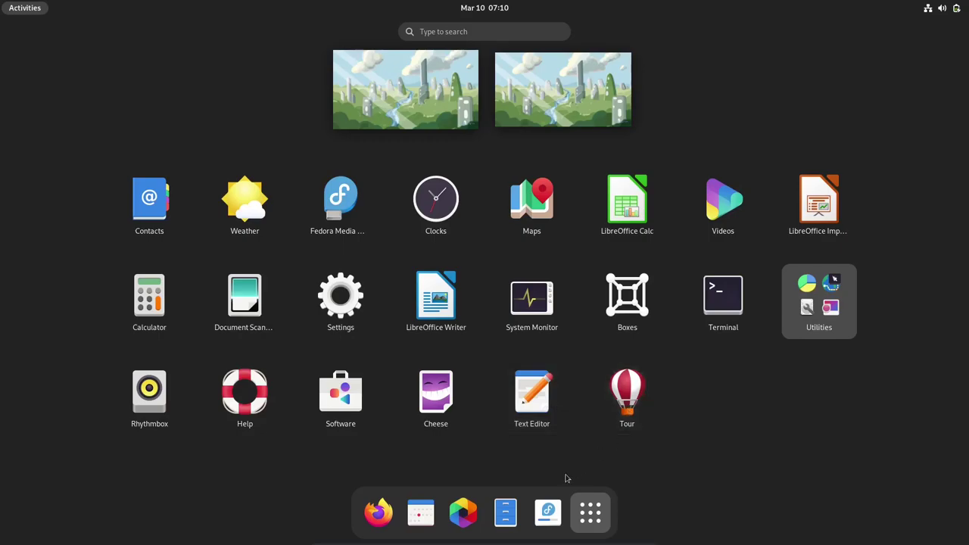
pyautogui.click(597, 524)
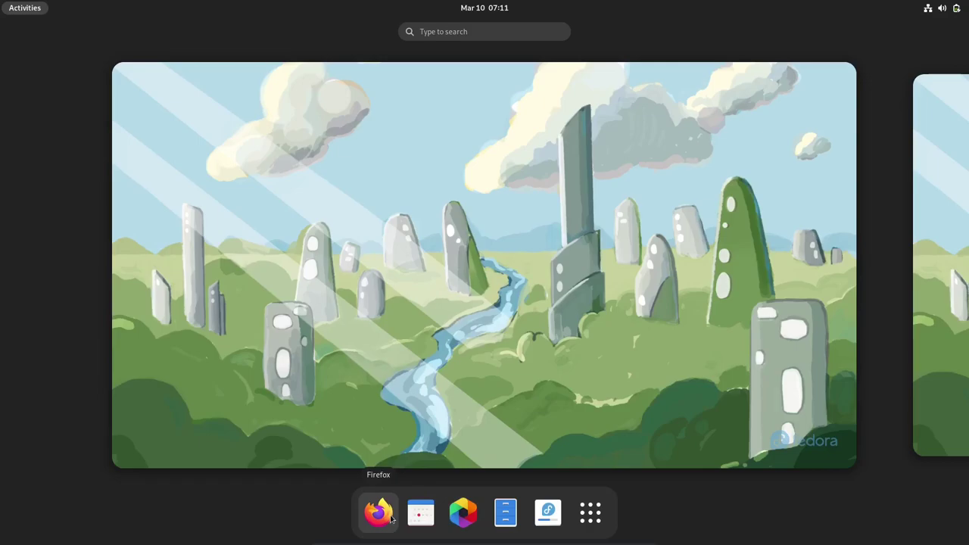
# Launch System Monitor from the app grid, switch to its Resources graphs, and maximize the window.
pyautogui.click(595, 520)
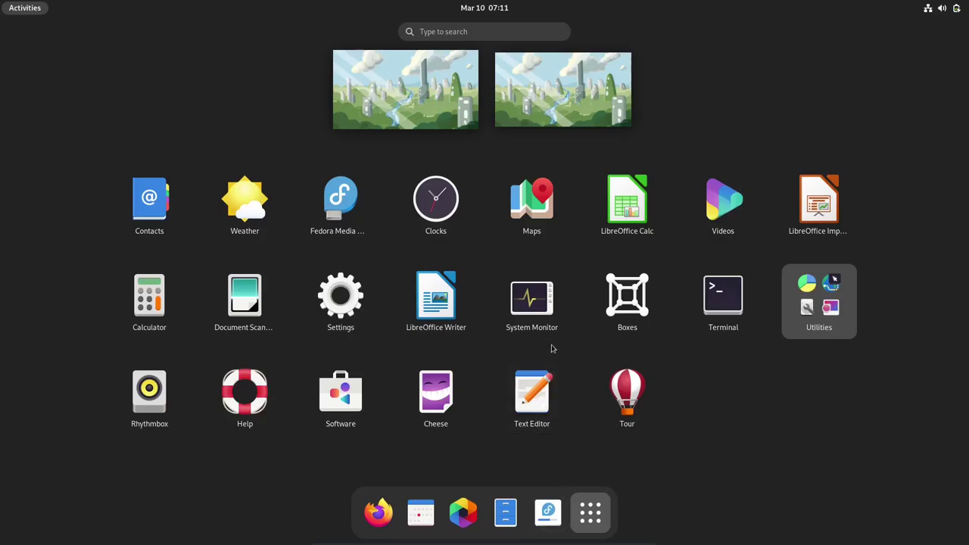
pyautogui.click(547, 303)
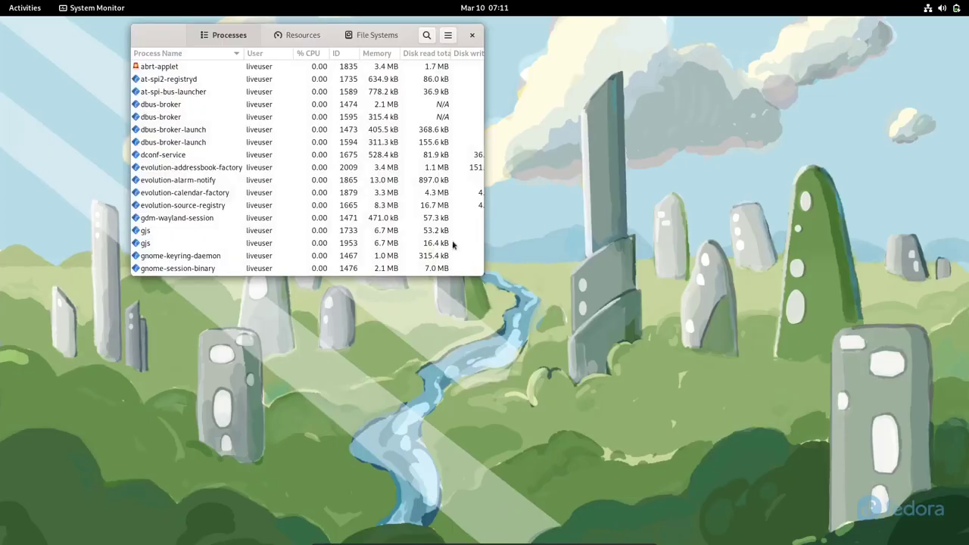
pyautogui.click(296, 42)
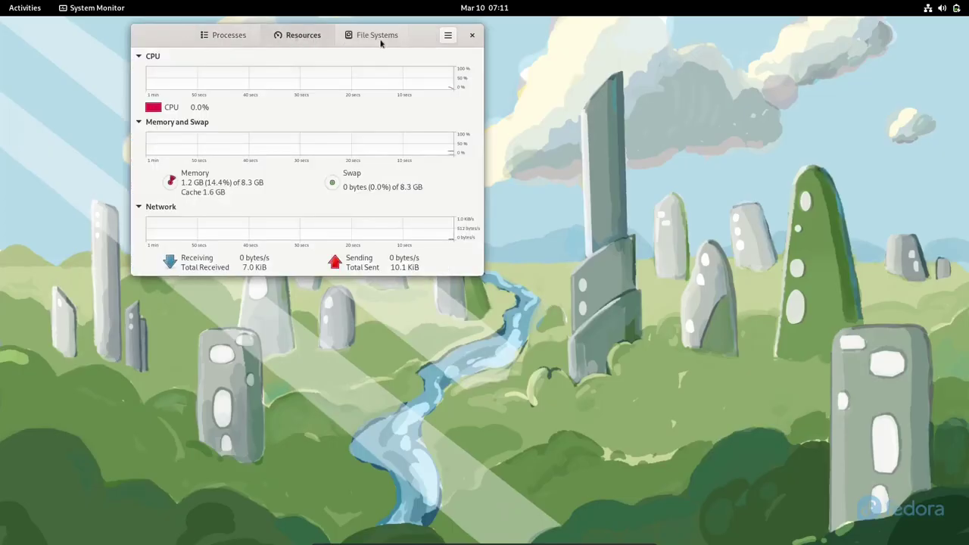
pyautogui.doubleClick(419, 40)
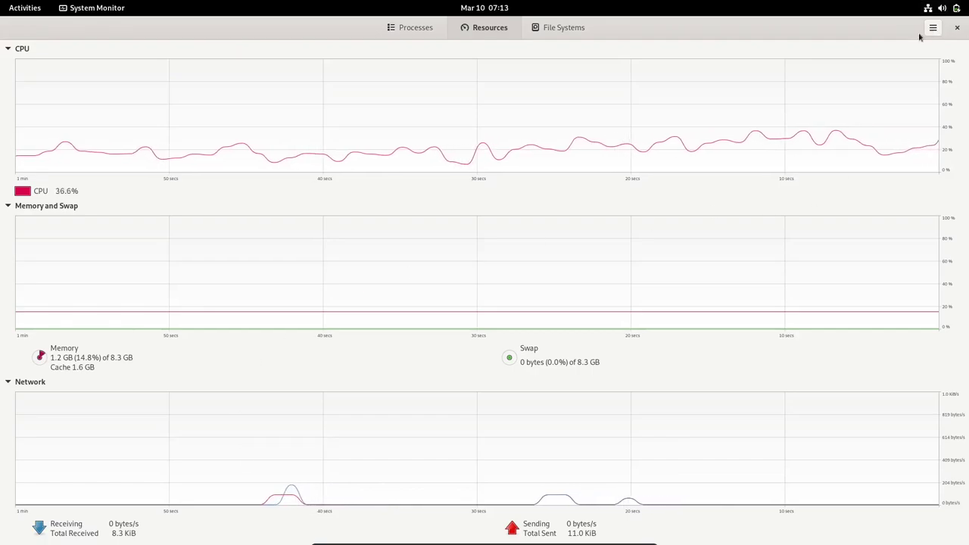
pyautogui.click(957, 27)
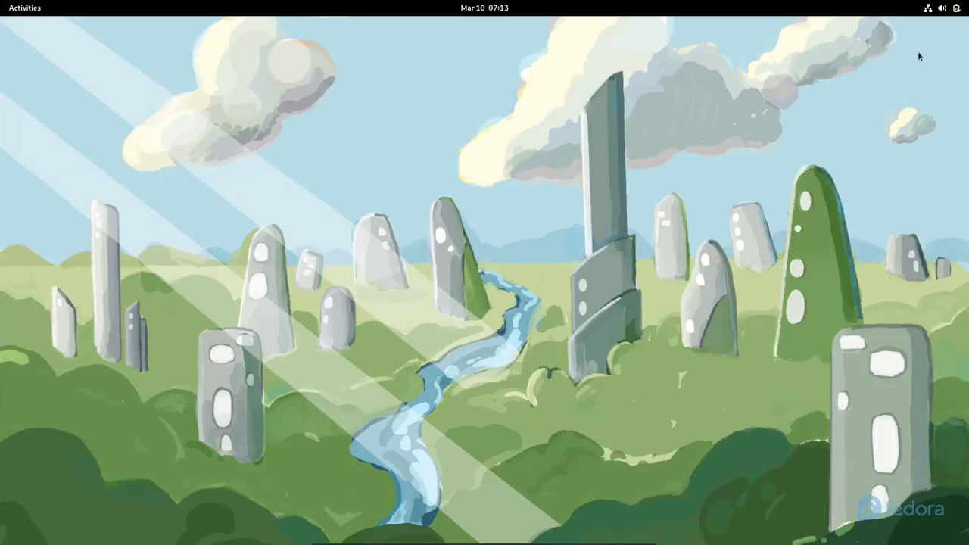
pyautogui.click(10, 7)
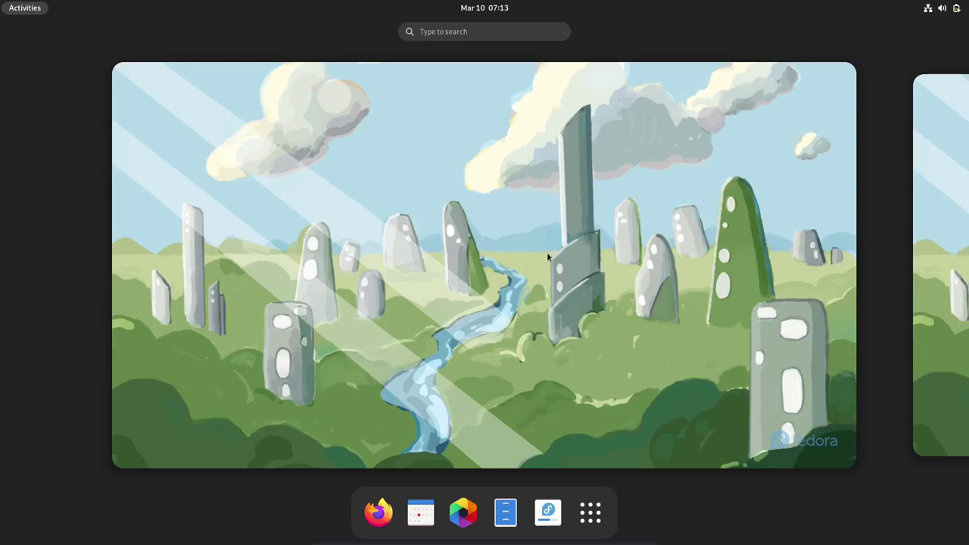
pyautogui.click(567, 268)
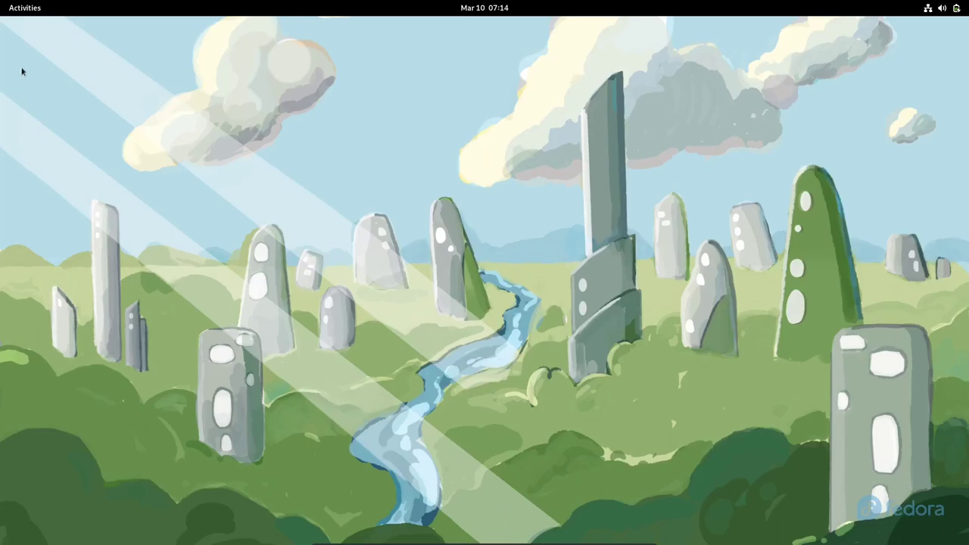
# Launch LibreOffice Calc from the Activities overview's application grid.
pyautogui.click(31, 6)
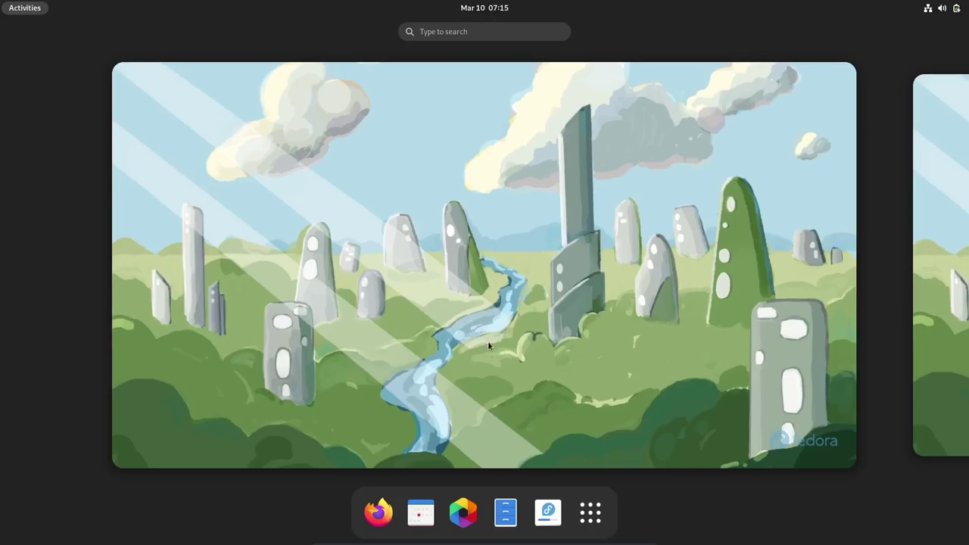
pyautogui.click(591, 512)
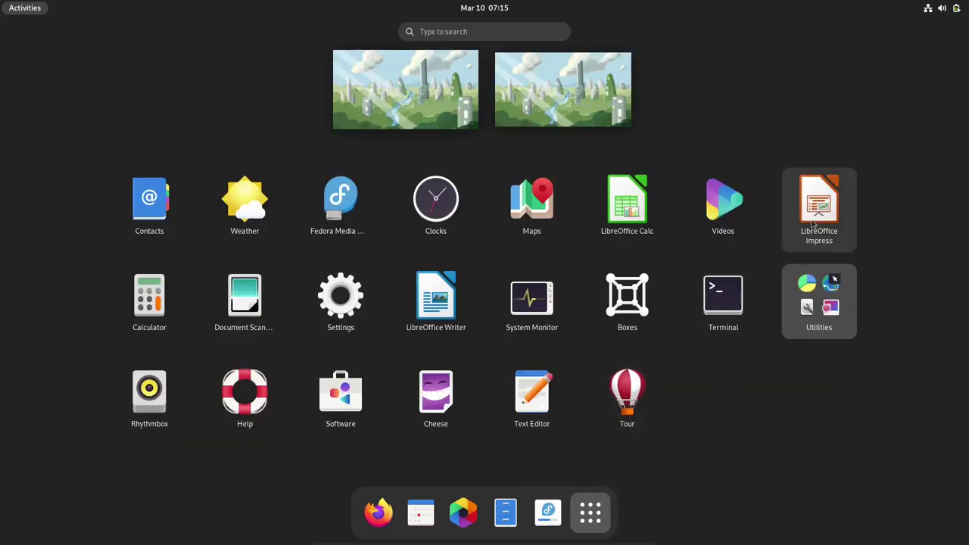
pyautogui.click(627, 203)
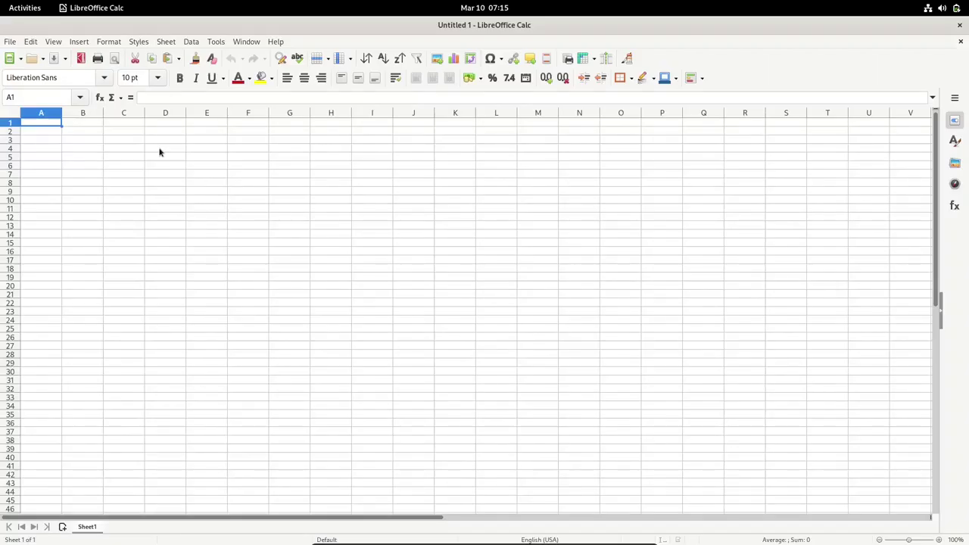
# Enter a name in A1 and the numbers 20, 15 and 16 in B1 through D1.
pyautogui.write('Blair')
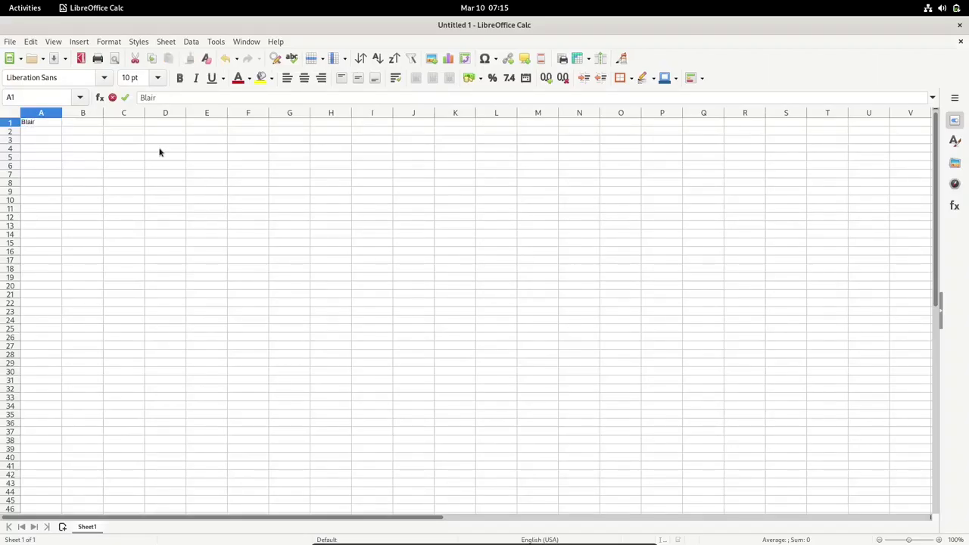
pyautogui.press('Tab')
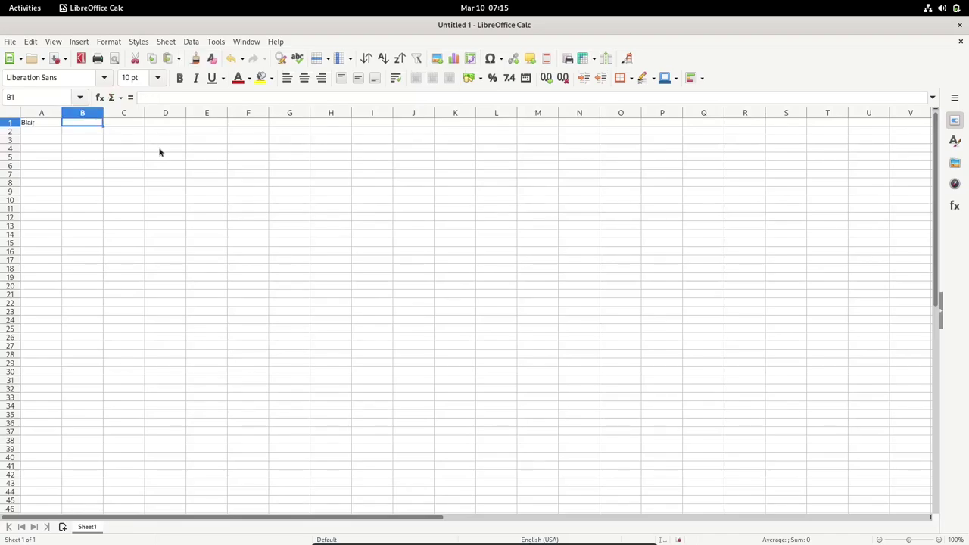
pyautogui.write('20')
pyautogui.press('Tab')
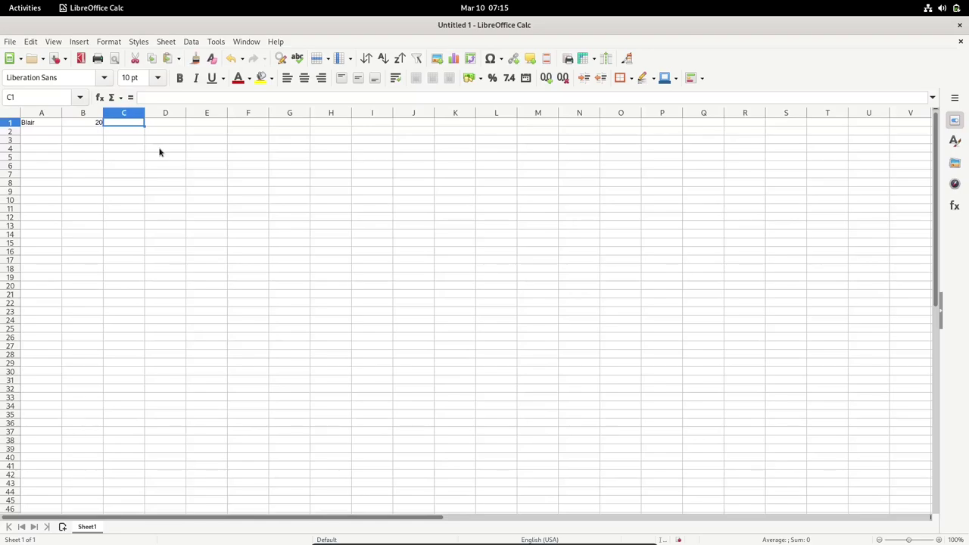
pyautogui.write('15')
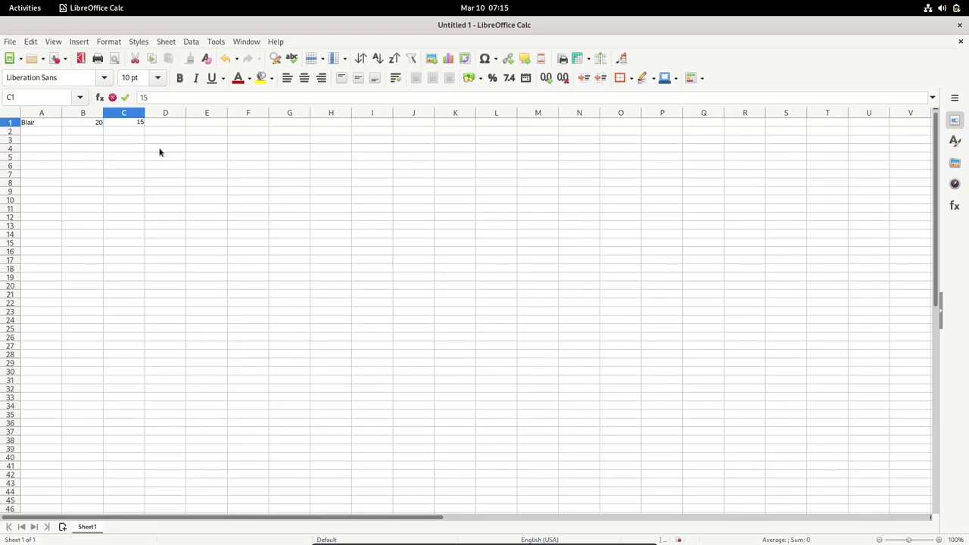
pyautogui.press('Tab')
pyautogui.write('16')
pyautogui.press('Tab')
# Select the row entries, then undo an accidentally pasted screenshot.
pyautogui.press('Left')
pyautogui.hotkey('shift', 'Home')
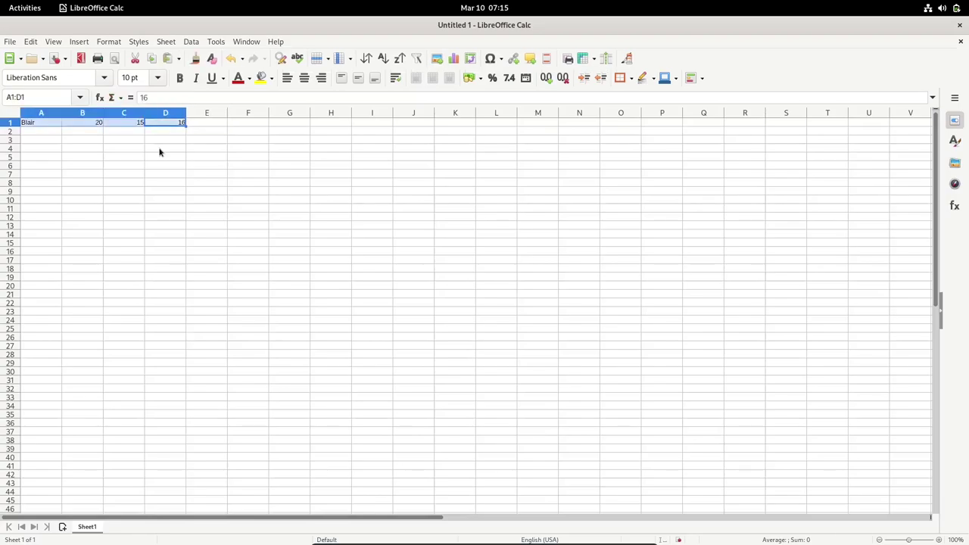
pyautogui.hotkey('ctrl', 'v')
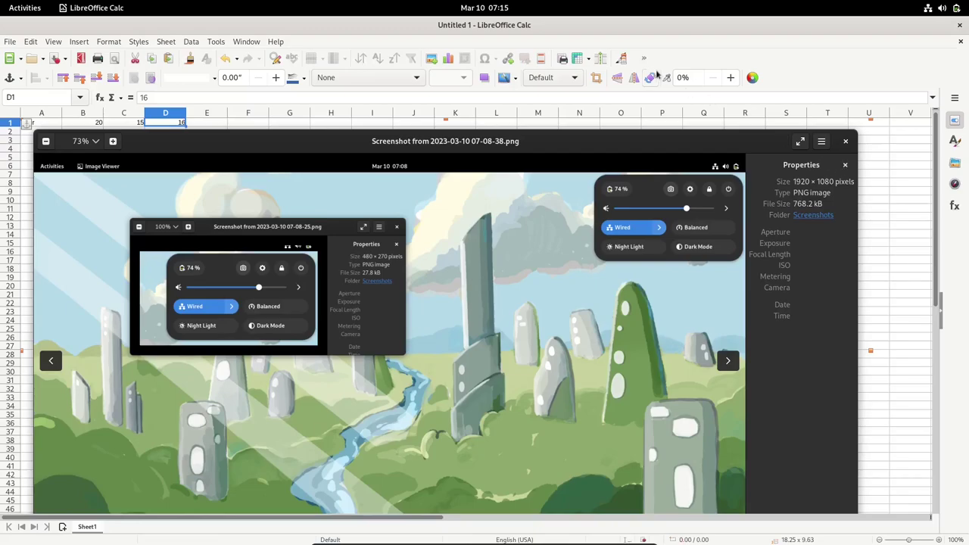
pyautogui.hotkey('ctrl', 'z')
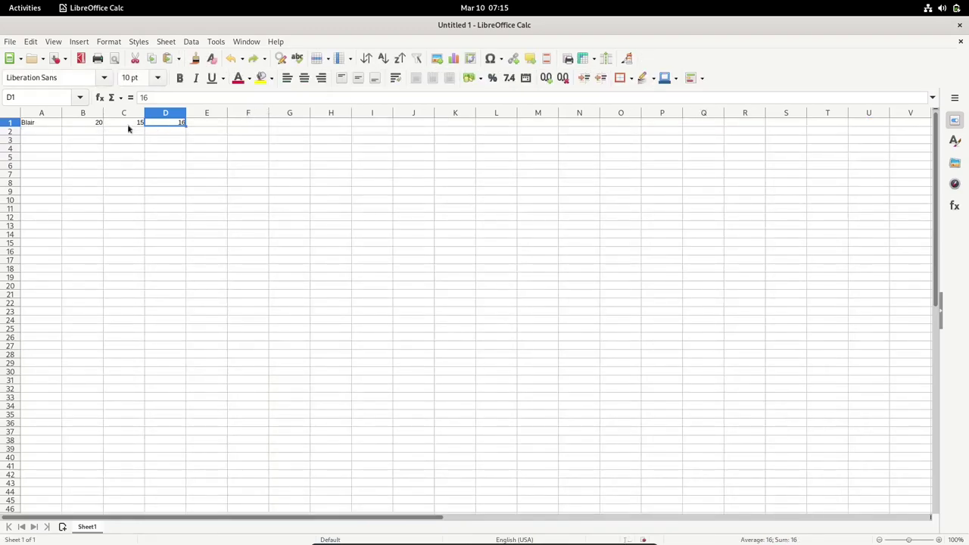
# Select the numbers in B1:D1 and bring up, then dismiss, their context menu.
pyautogui.keyDown('shift'); pyautogui.click(96, 123); pyautogui.keyUp('shift')
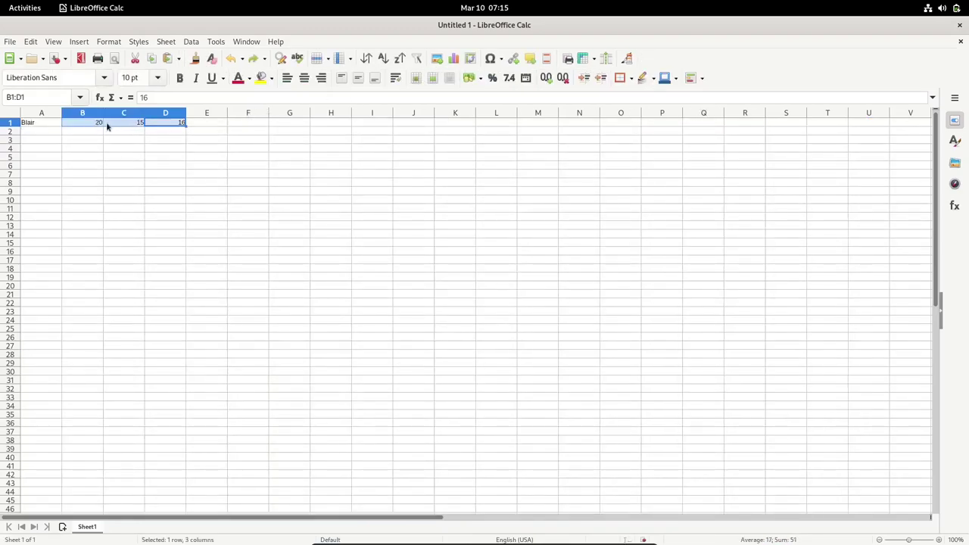
pyautogui.click(95, 123)
pyautogui.keyDown('shift'); pyautogui.click(168, 123); pyautogui.keyUp('shift')
pyautogui.rightClick(168, 124)
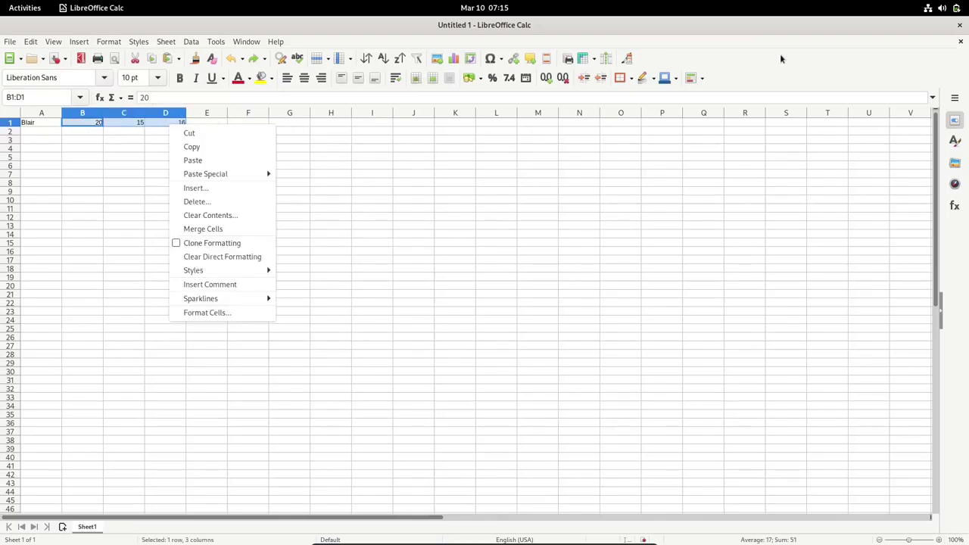
pyautogui.click(794, 70)
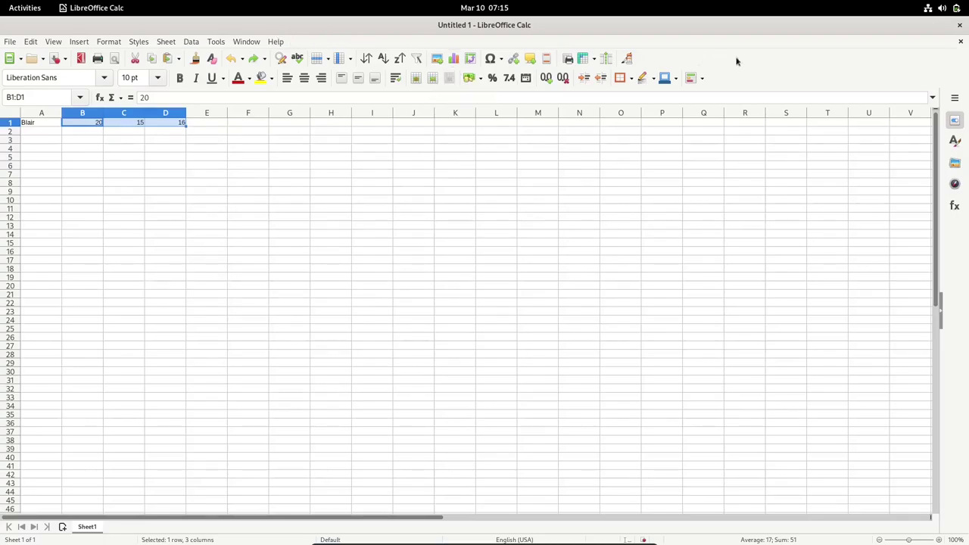
# Show the sidebar Functions list offering SUM, AVERAGE, MIN, MAX and IF.
pyautogui.click(501, 59)
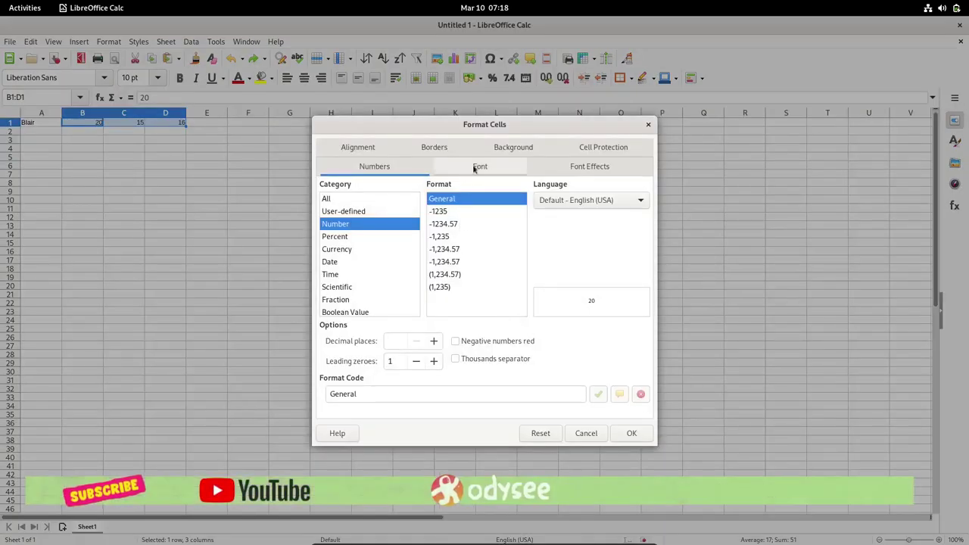
pyautogui.scroll(-1, 361, 249)
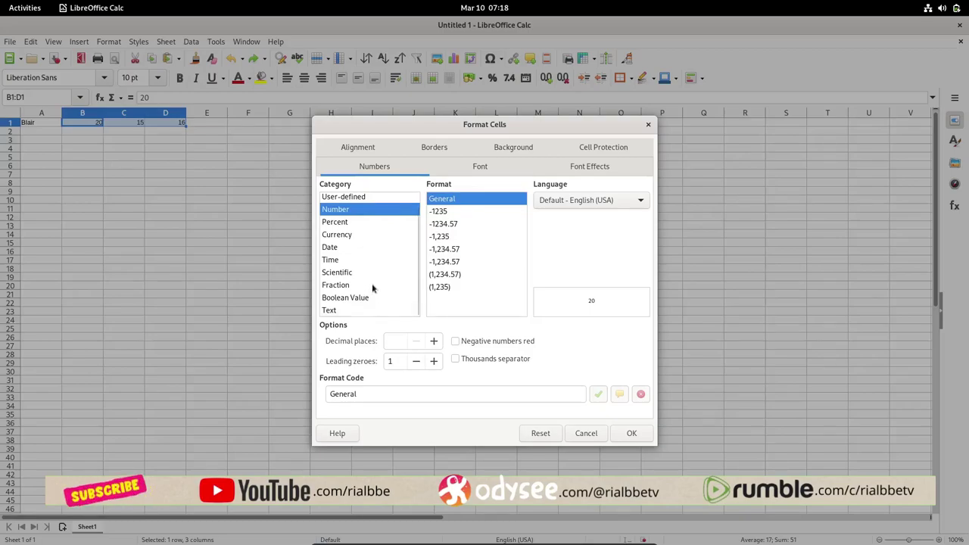
pyautogui.scroll(2, 372, 257)
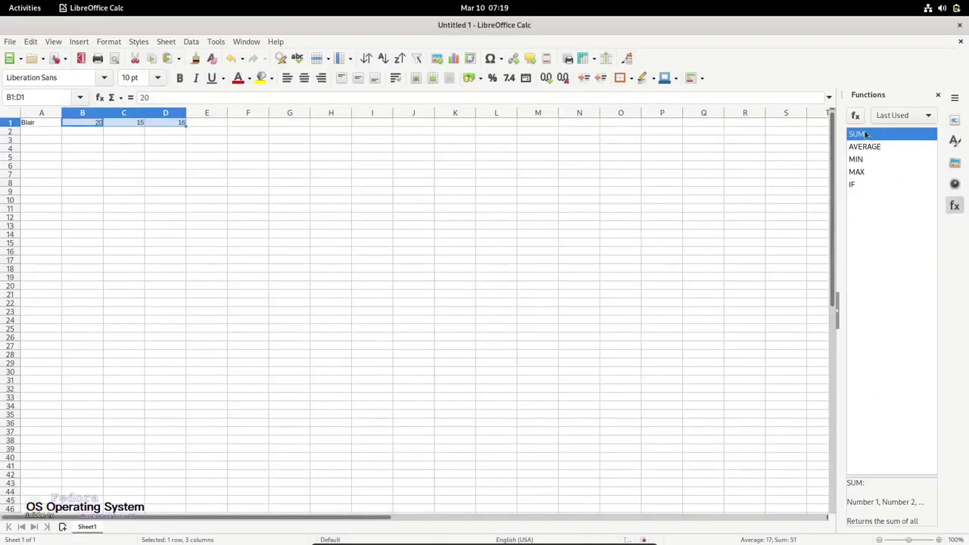
# Select B1:D1 and use the Σ Sum option to put =SUM(B1:D1), showing 51, in E1.
pyautogui.click(98, 123)
pyautogui.hotkey('shift', 'Right')
pyautogui.hotkey('shift', 'Right')
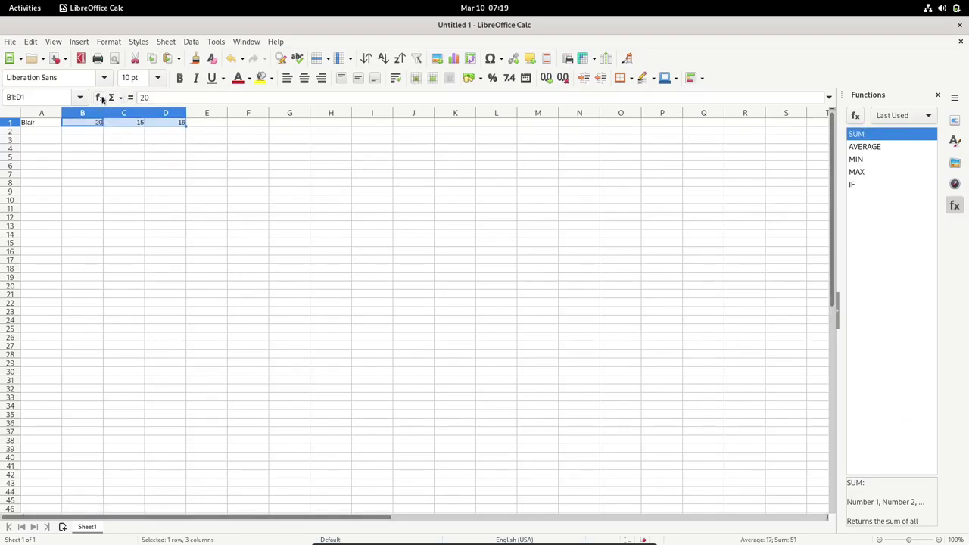
pyautogui.click(115, 98)
pyautogui.click(125, 112)
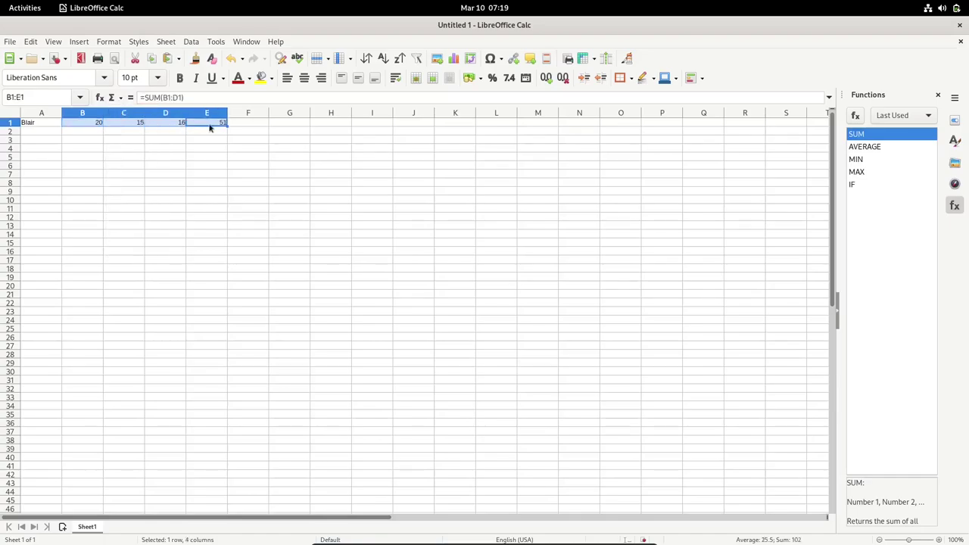
pyautogui.click(209, 135)
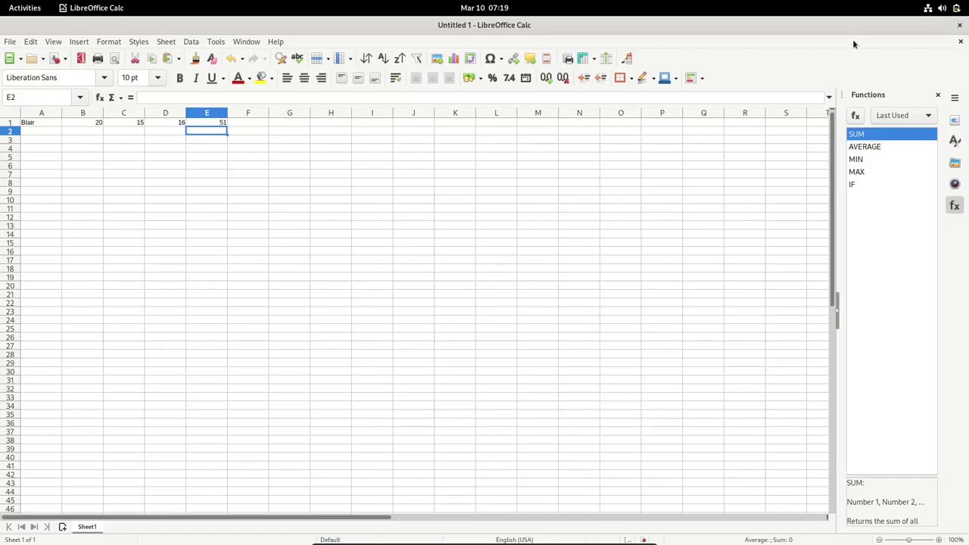
# Close Calc choosing Don't Save, then launch LibreOffice Impress from the application grid.
pyautogui.click(961, 25)
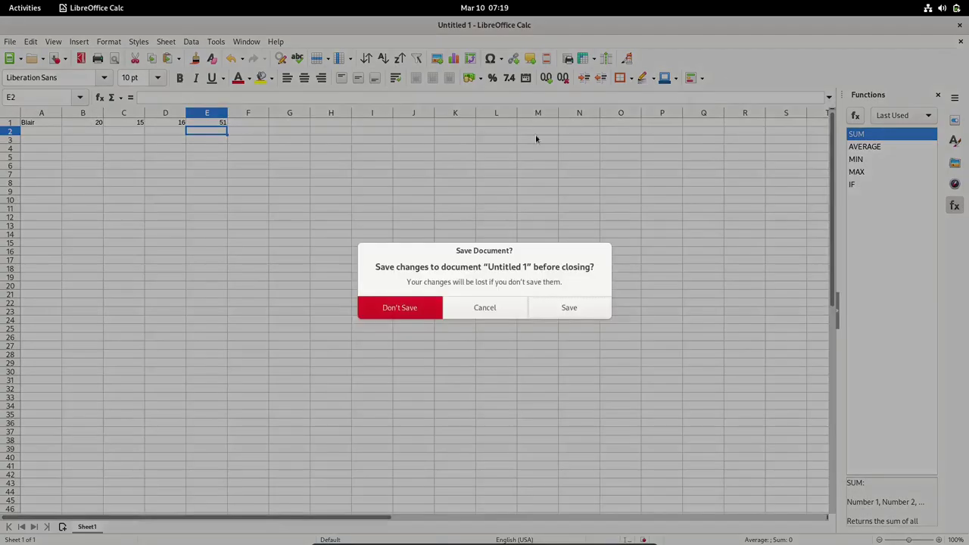
pyautogui.click(401, 307)
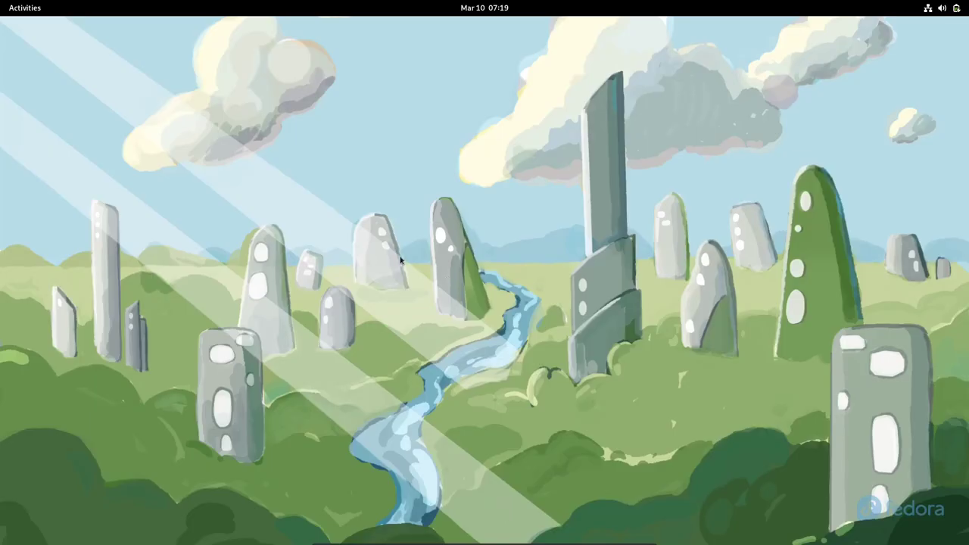
pyautogui.click(25, 8)
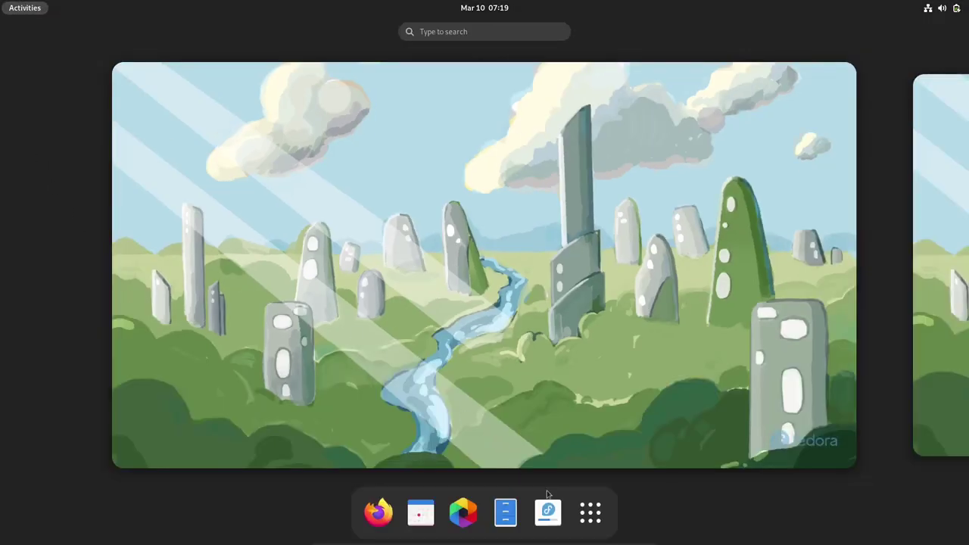
pyautogui.click(588, 528)
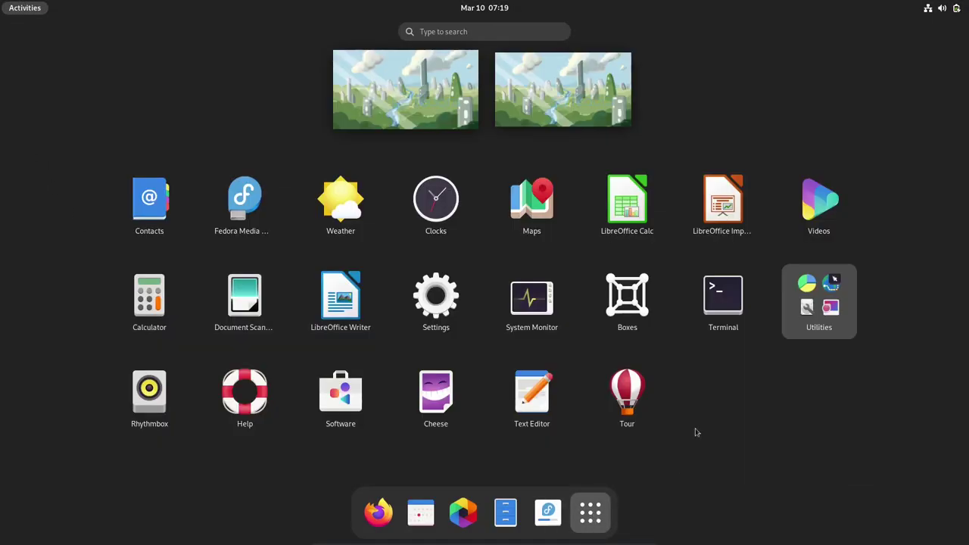
pyautogui.click(739, 217)
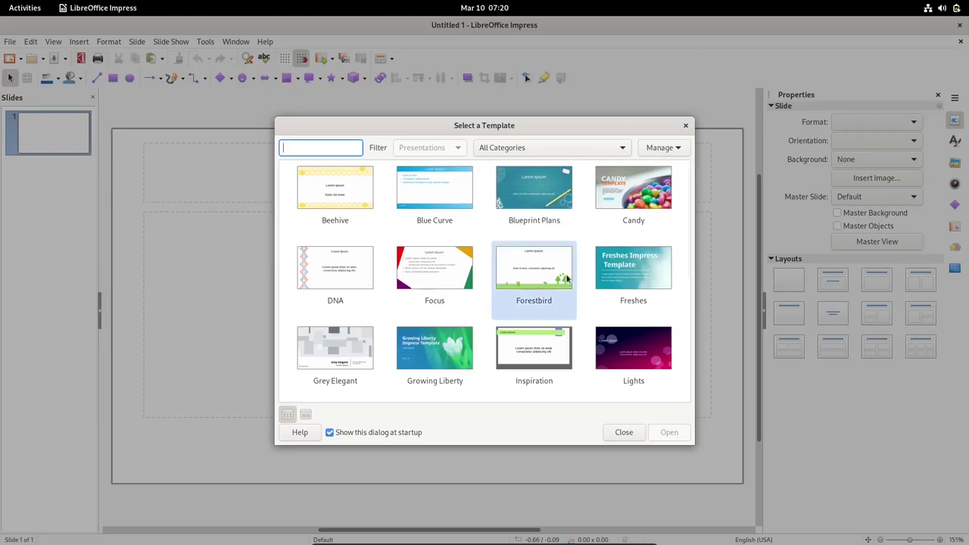
# Open the Yellow Idea template, preview slides 2 and 3, then return to the cover slide.
pyautogui.scroll(-5, 567, 283)
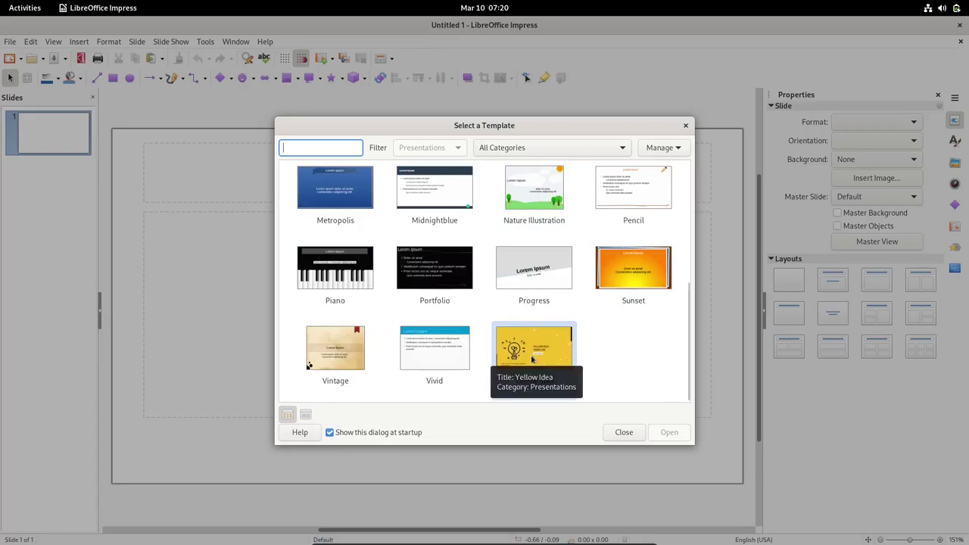
pyautogui.click(532, 360)
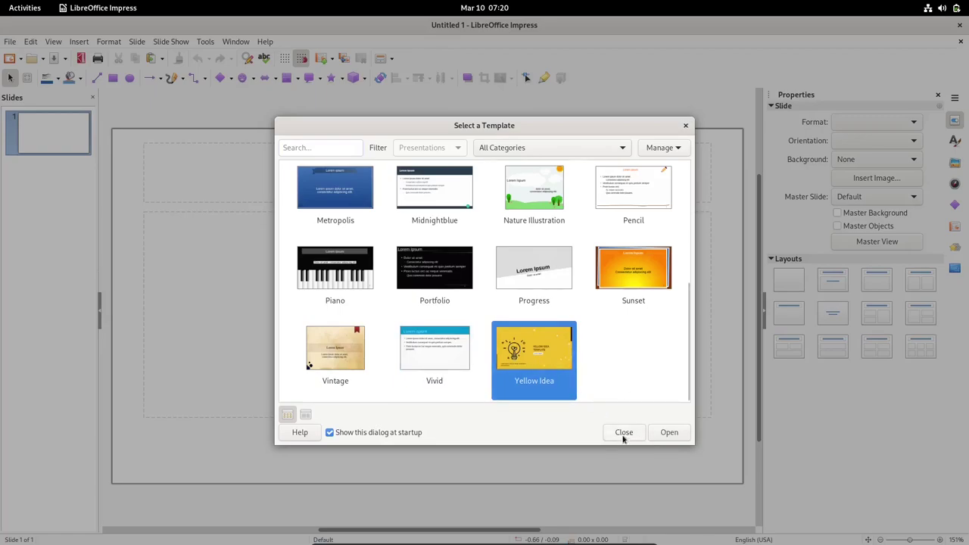
pyautogui.click(669, 433)
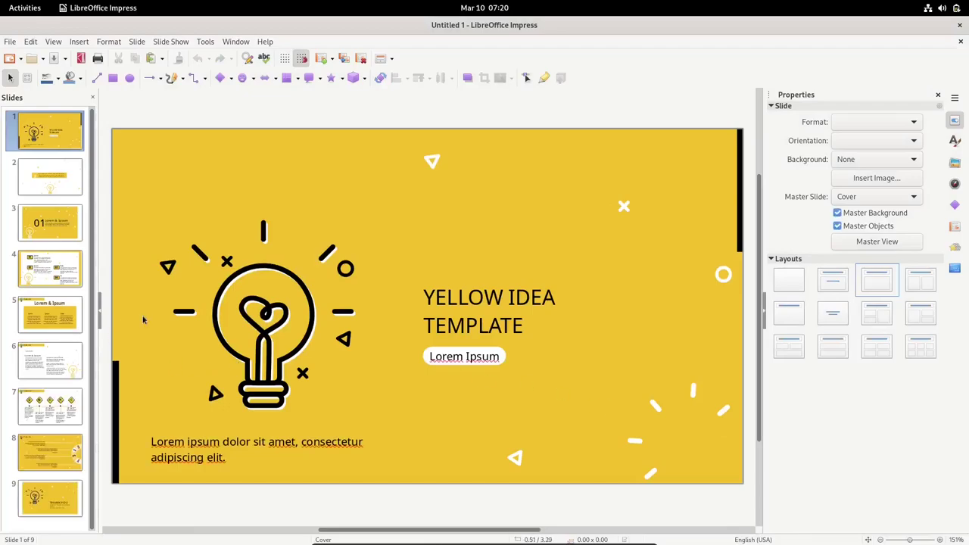
pyautogui.click(52, 176)
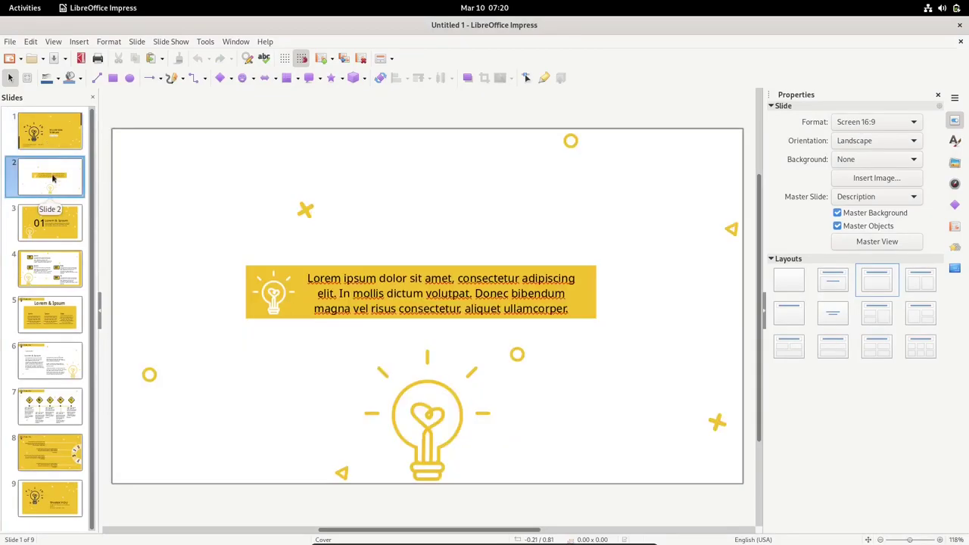
pyautogui.click(61, 237)
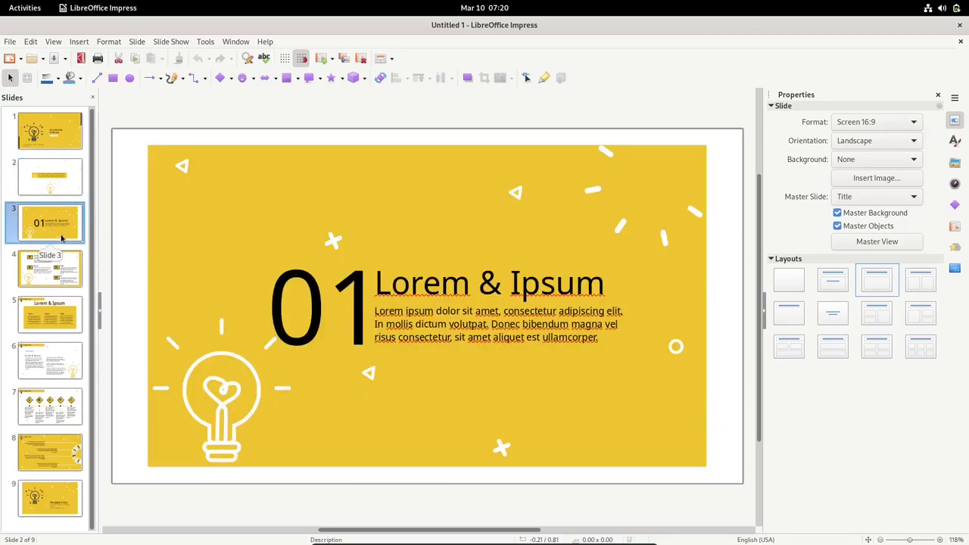
pyautogui.click(66, 139)
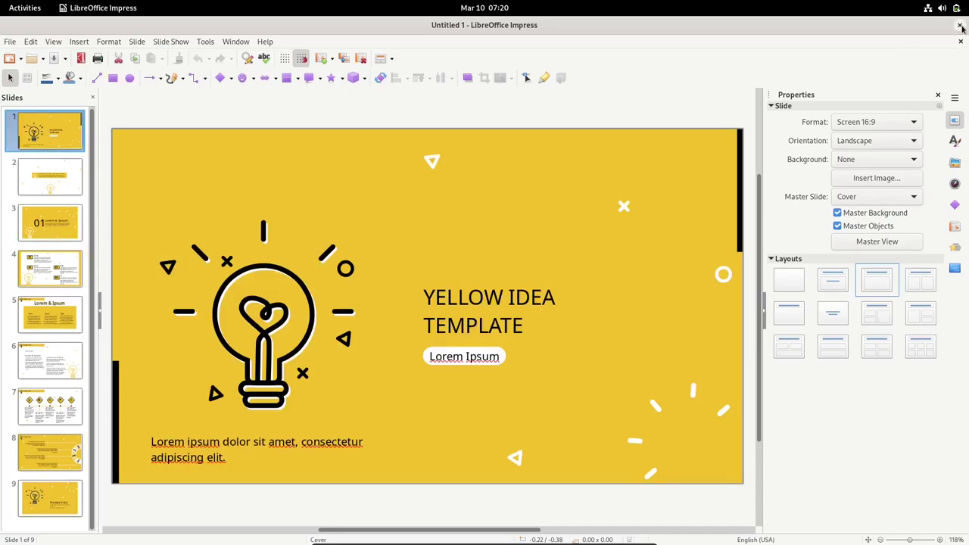
# Close the Impress presentation and launch LibreOffice Writer from the application grid.
pyautogui.click(960, 25)
pyautogui.click(30, 9)
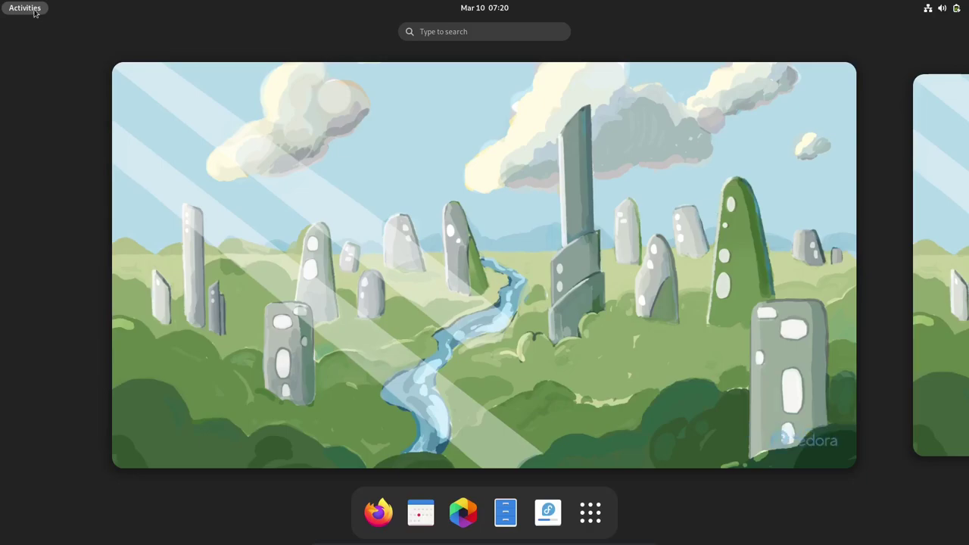
pyautogui.click(589, 512)
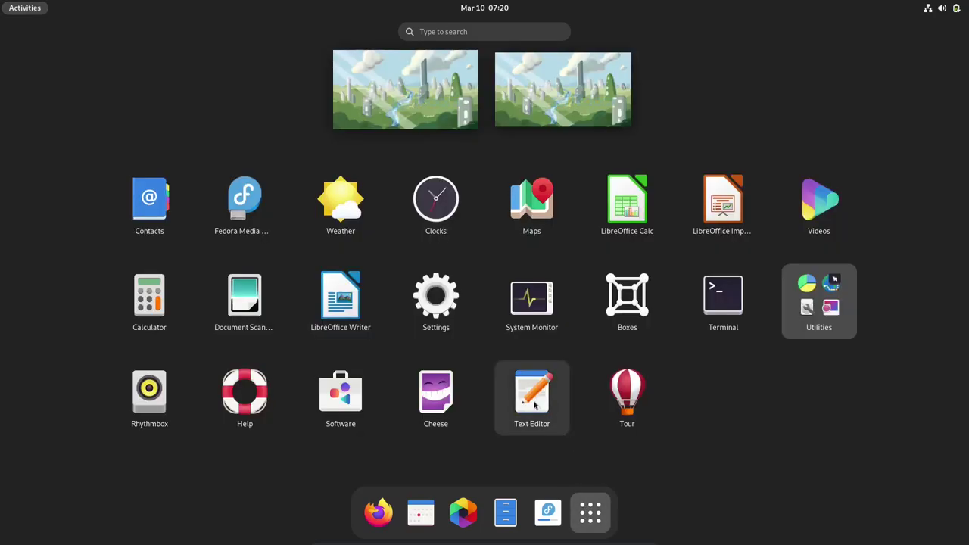
pyautogui.click(345, 317)
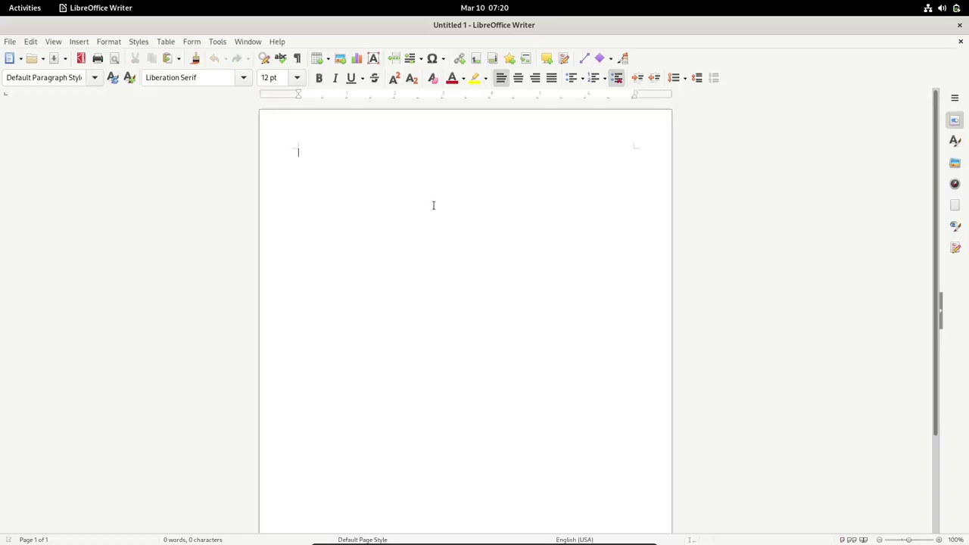
# Type 'Dear friend' and, on the next line, 'I am writing this letter to you .....'.
pyautogui.write('Dear')
pyautogui.write(' freid')
pyautogui.press('BackSpace')
pyautogui.press('BackSpace')
pyautogui.press('BackSpace')
pyautogui.write('iend')
pyautogui.press('Return')
pyautogui.write('I am wrin')
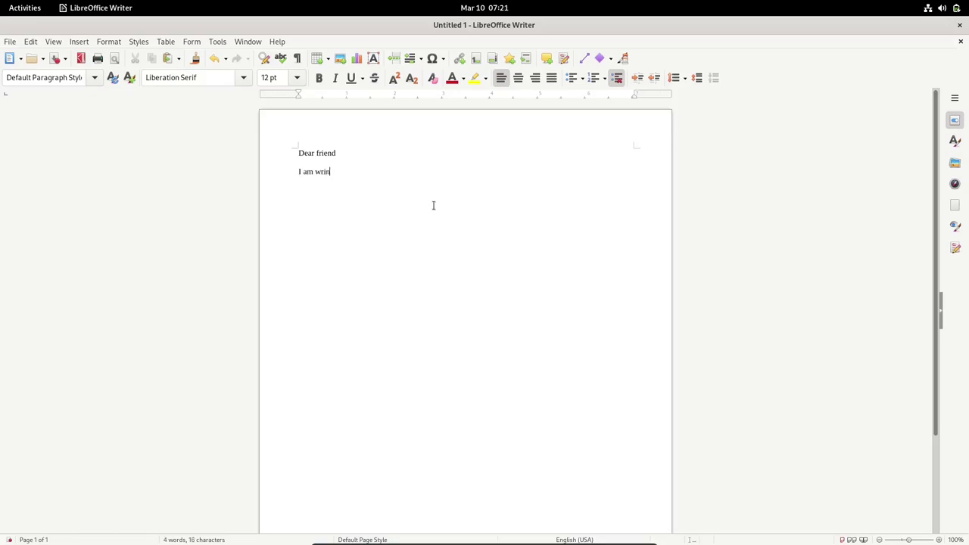
pyautogui.write('tin gg this')
pyautogui.press('BackSpace')
pyautogui.press('BackSpace')
pyautogui.press('BackSpace')
pyautogui.press('BackSpace')
pyautogui.press('BackSpace')
pyautogui.press('BackSpace')
pyautogui.press('BackSpace')
pyautogui.press('BackSpace')
pyautogui.press('BackSpace')
pyautogui.press('BackSpace')
pyautogui.write('ting this letter to you ….....')
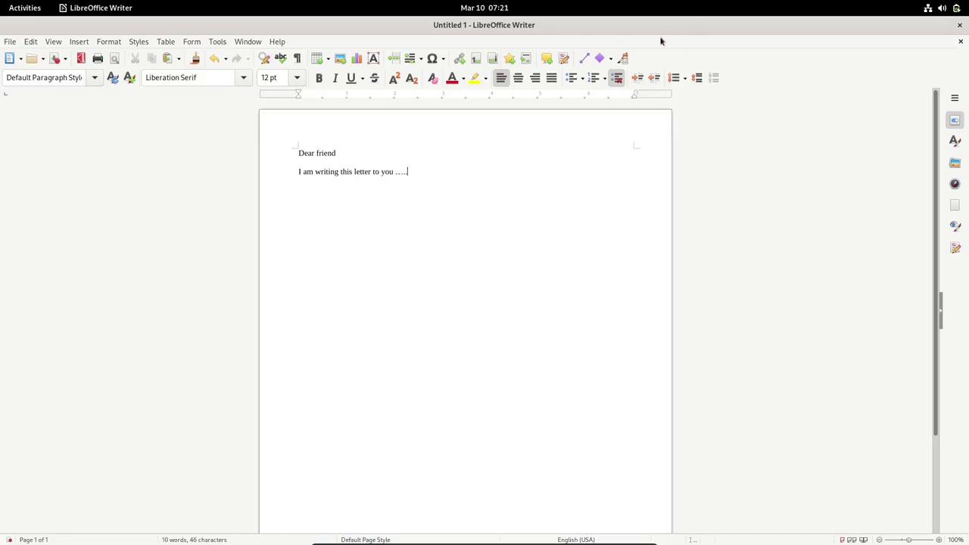
# In Save As, pick the Documents folder via Other Locations and name the file 'test'.
pyautogui.click(10, 44)
pyautogui.moveTo(20, 49)
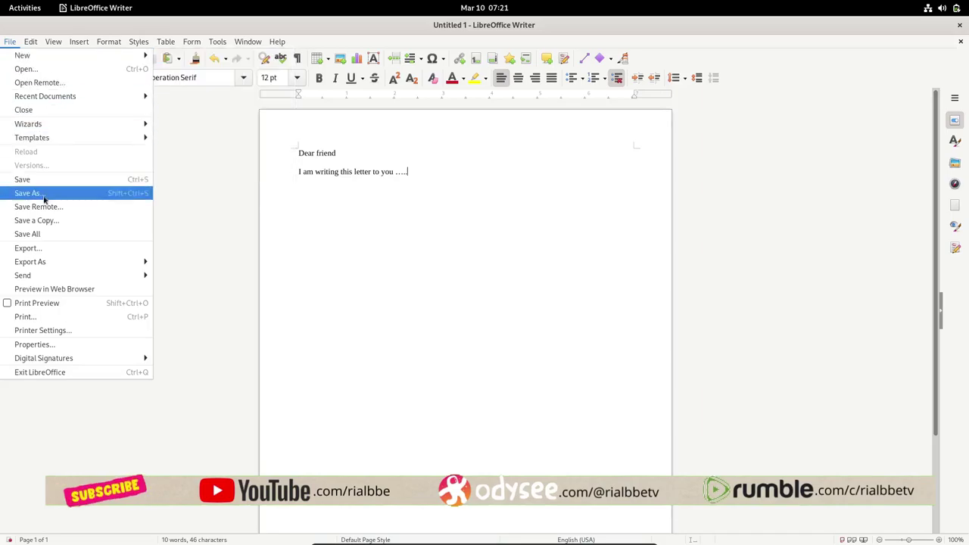
pyautogui.click(277, 204)
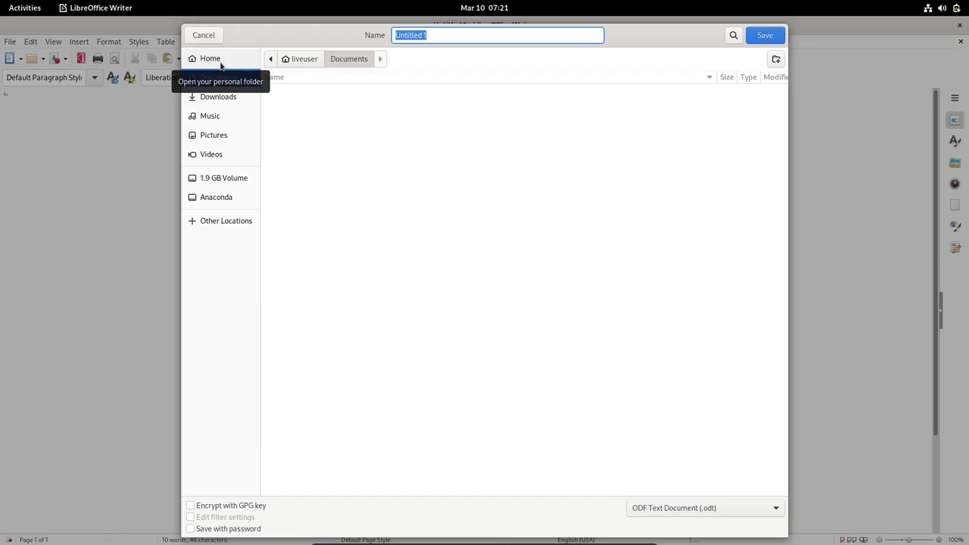
pyautogui.click(226, 220)
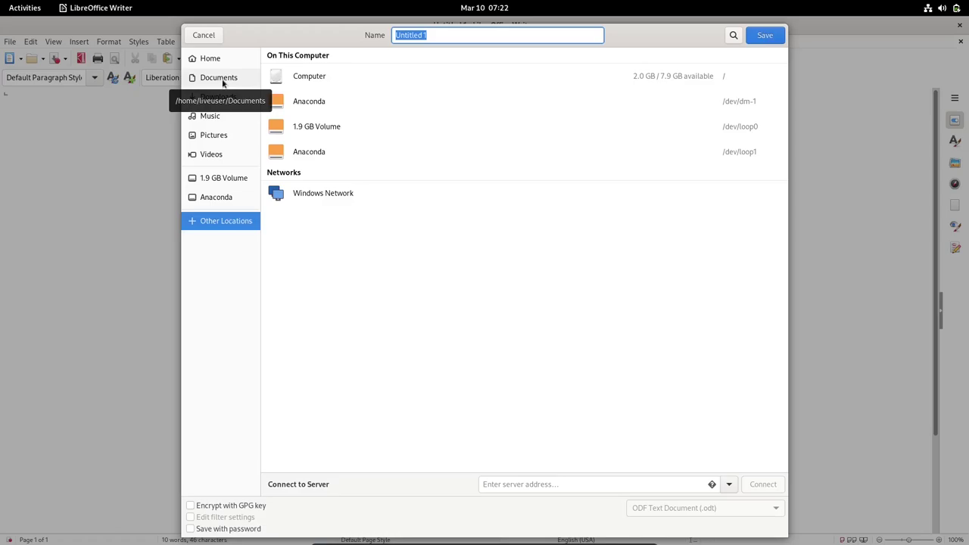
pyautogui.click(223, 81)
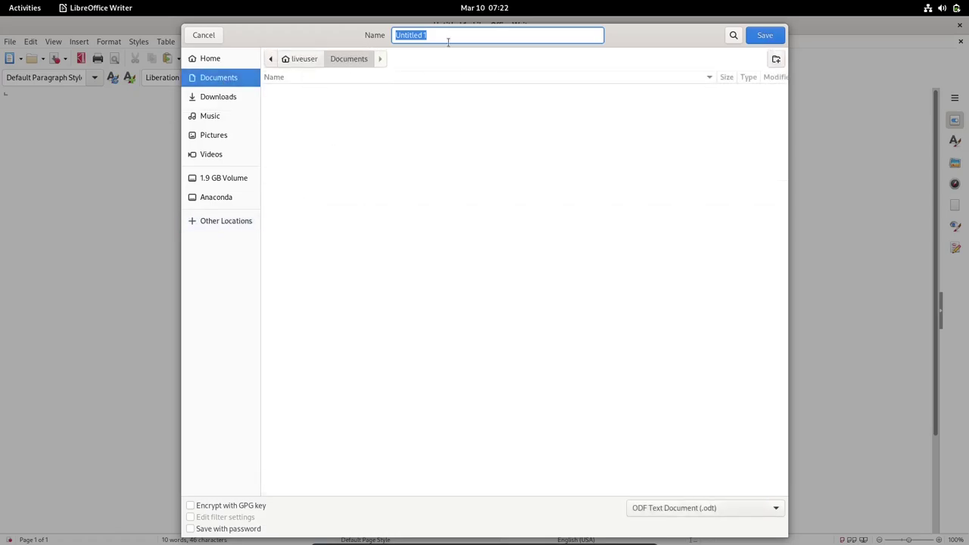
pyautogui.write('test')
# Browse the file format list, cancel the Save dialog, and close the Writer window.
pyautogui.click(726, 513)
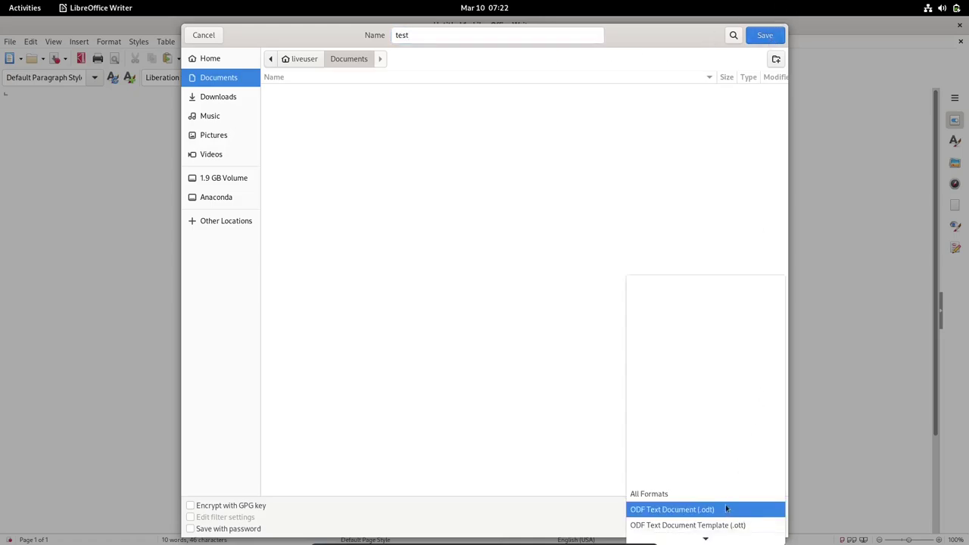
pyautogui.scroll(-6, 726, 509)
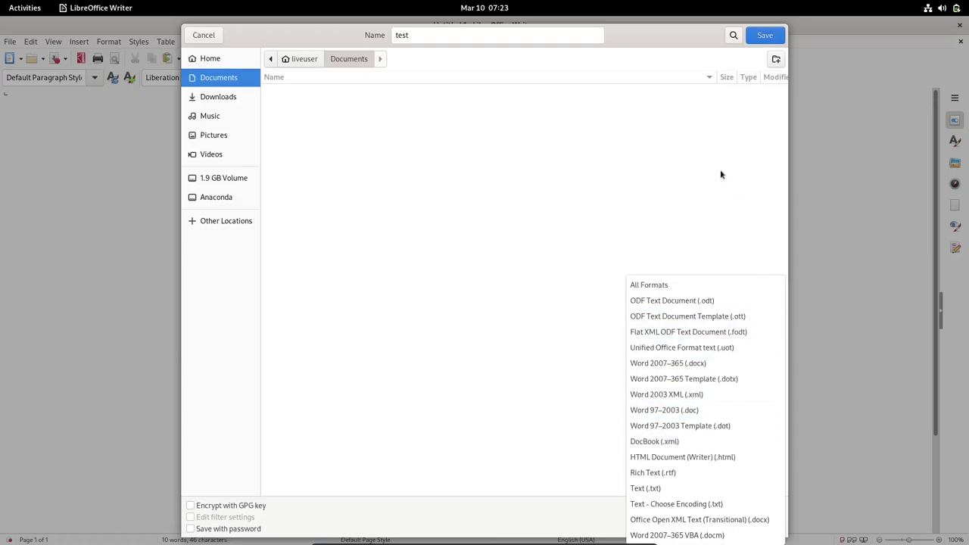
pyautogui.click(200, 36)
pyautogui.click(207, 36)
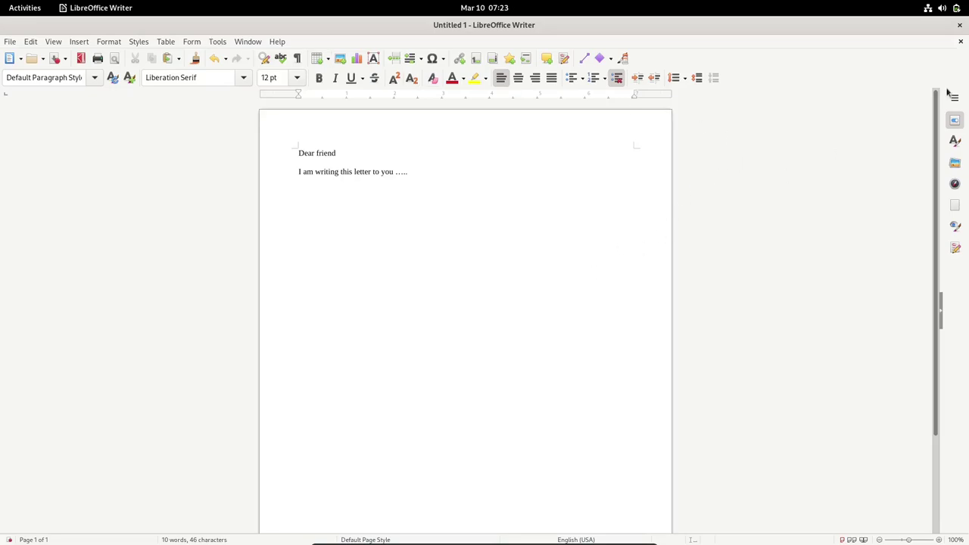
pyautogui.click(959, 25)
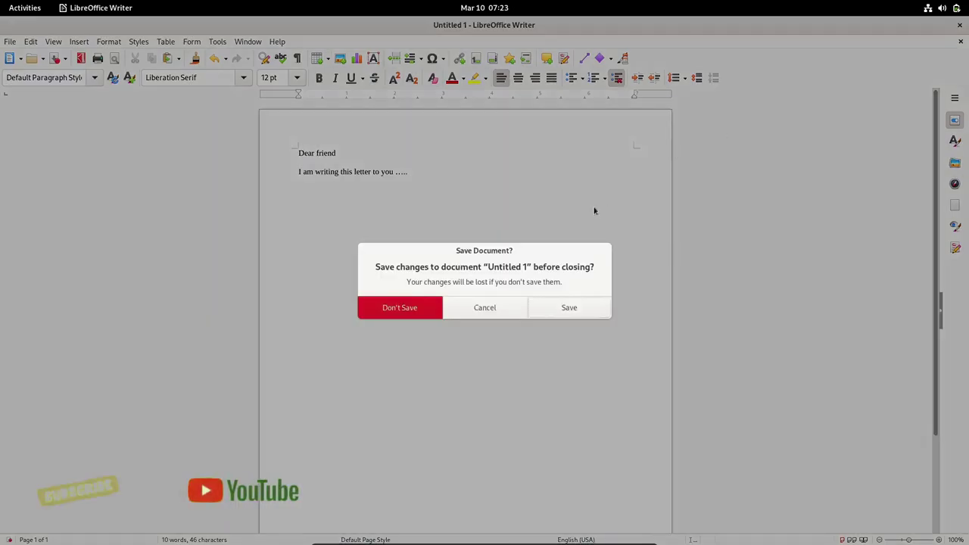
# Discard the unsaved letter without saving, then bring up the Activities overview.
pyautogui.click(424, 307)
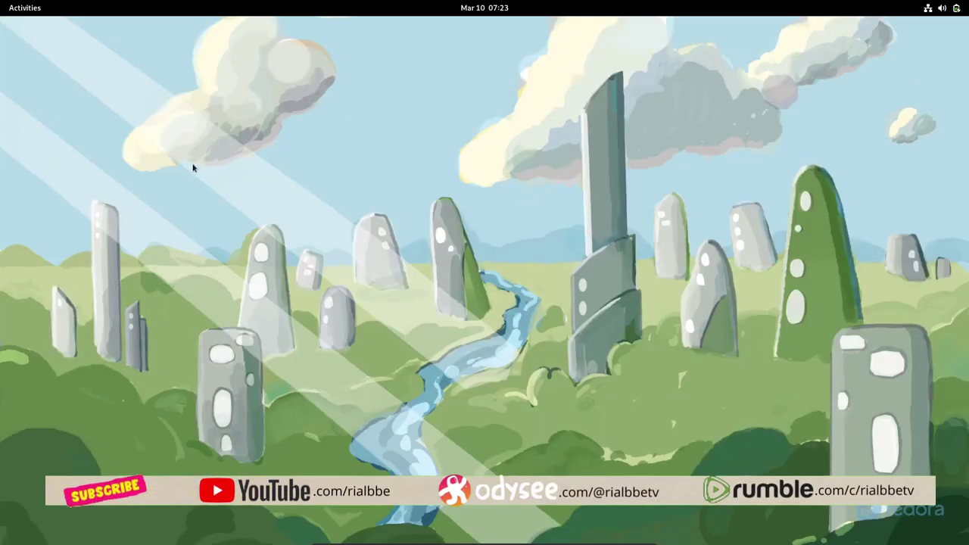
pyautogui.click(28, 10)
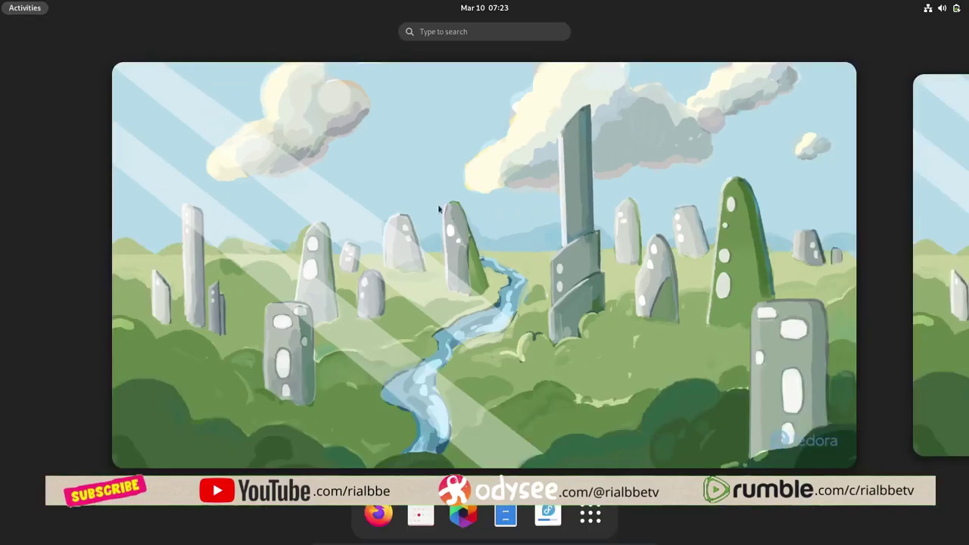
# Launch Install to Hard Drive and pick English on the Welcome to Fedora 37 screen.
pyautogui.click(548, 513)
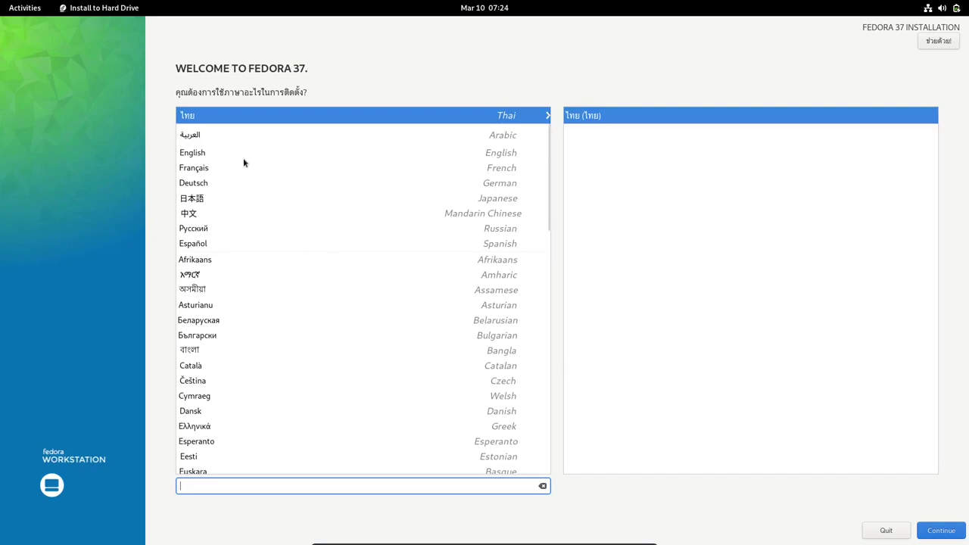
pyautogui.click(202, 155)
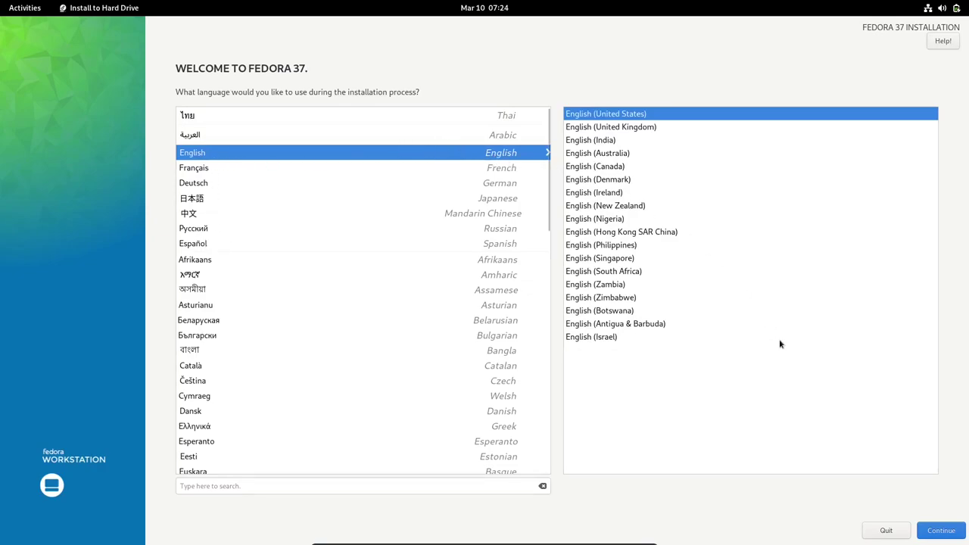
# Choose English (Philippines) as the installation language.
pyautogui.click(613, 248)
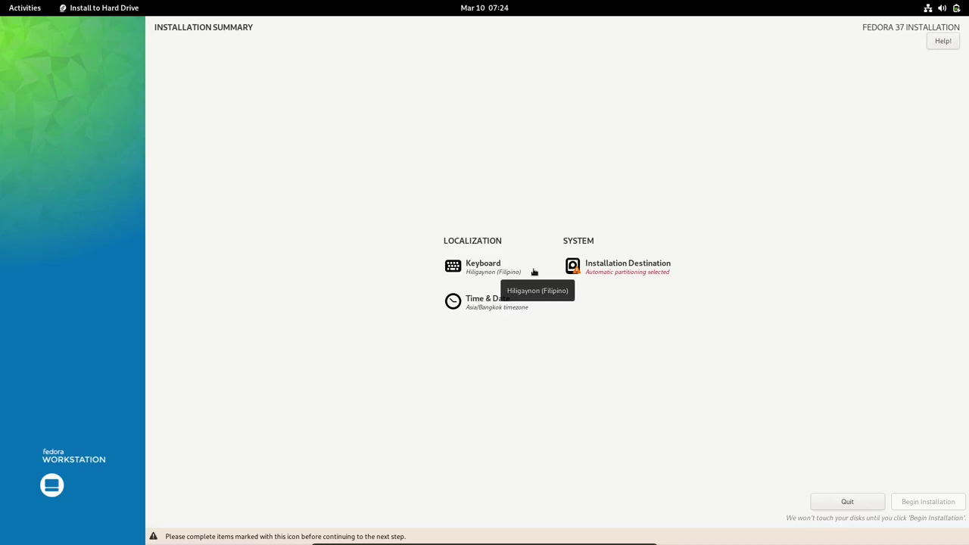
# Set the keyboard layout to Hiligaynon (Filipino) and return to the Installation Summary.
pyautogui.click(534, 272)
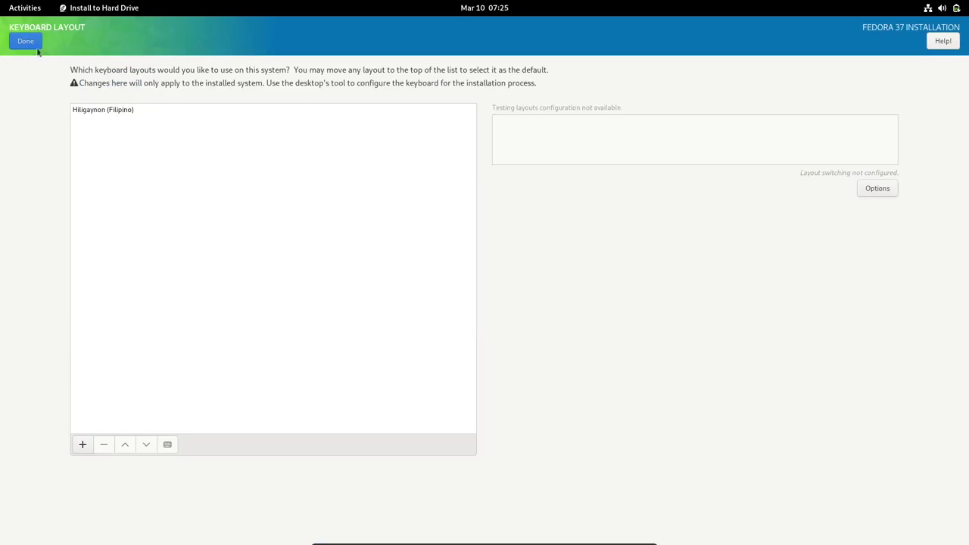
pyautogui.click(107, 117)
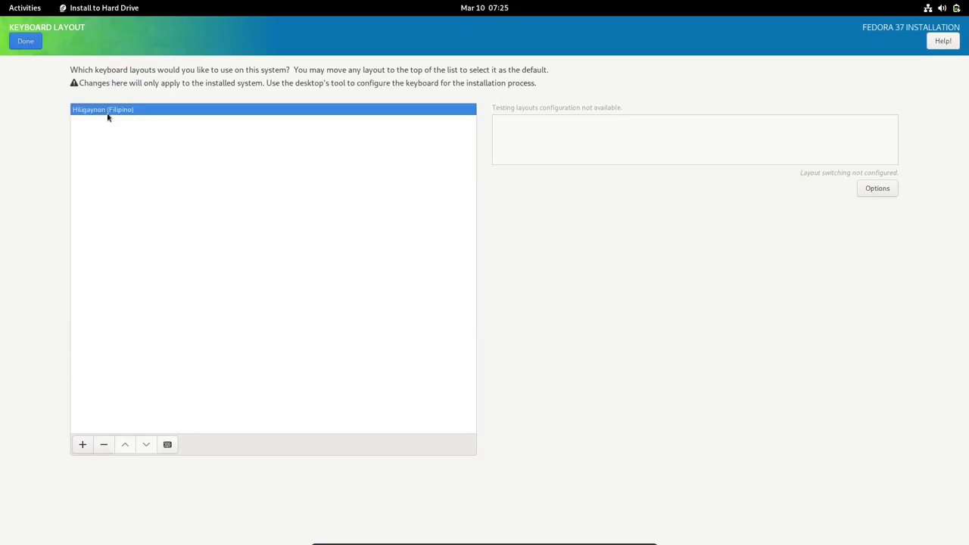
pyautogui.click(26, 41)
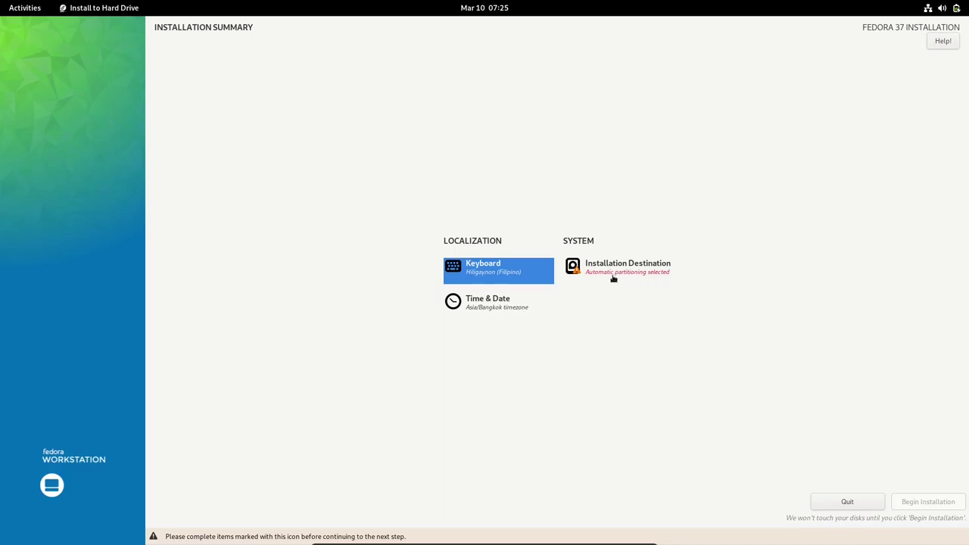
# Select the 25.79 GiB ATA VBOX HARDDISK as the target, then reopen Installation Destination to check it.
pyautogui.click(655, 268)
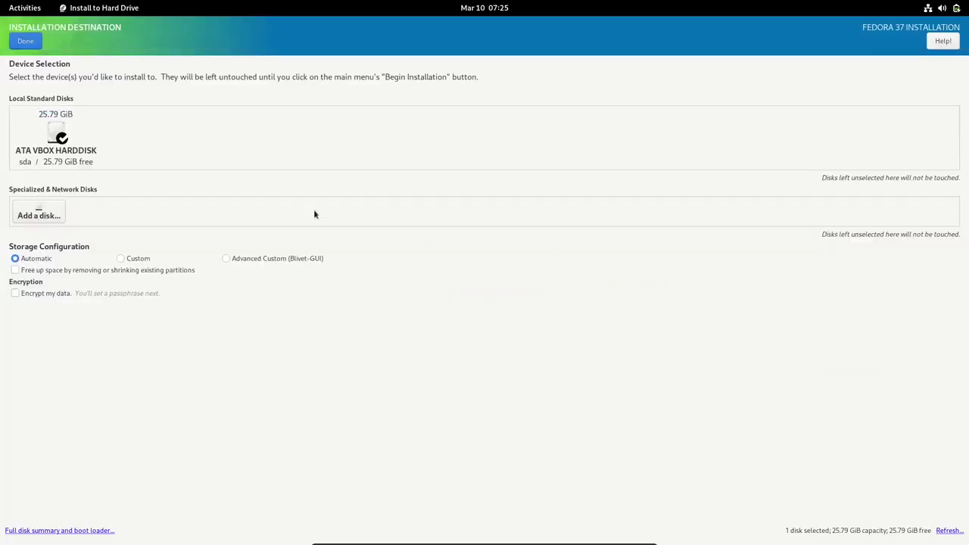
pyautogui.click(59, 136)
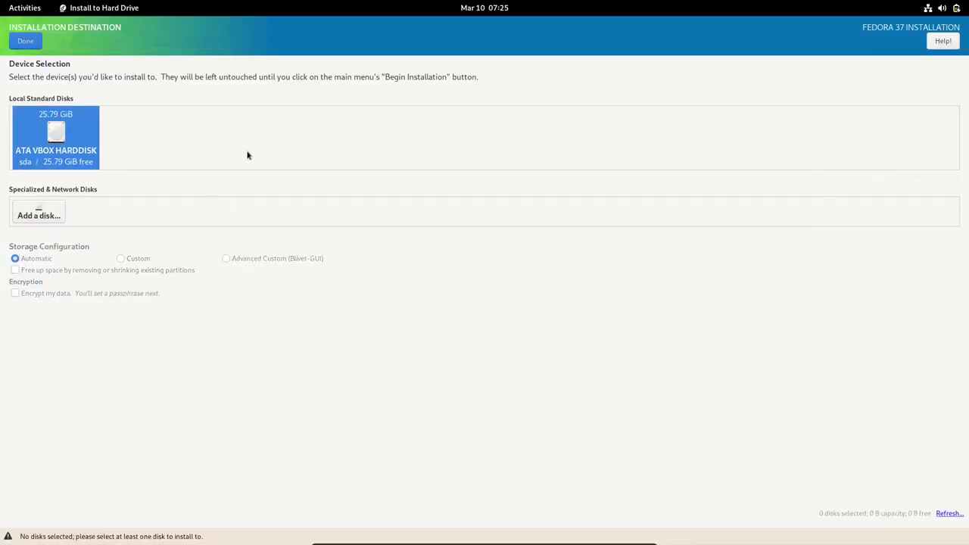
pyautogui.click(23, 43)
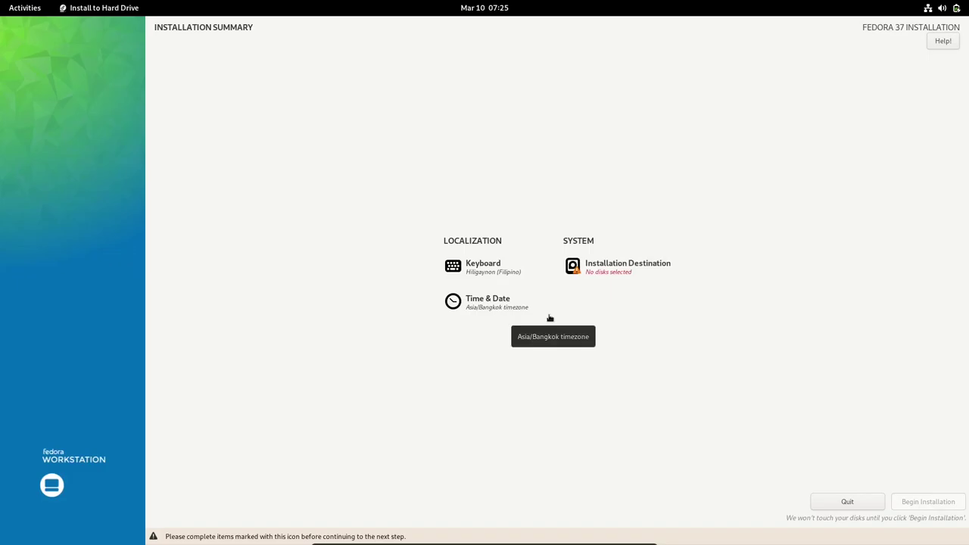
pyautogui.click(628, 271)
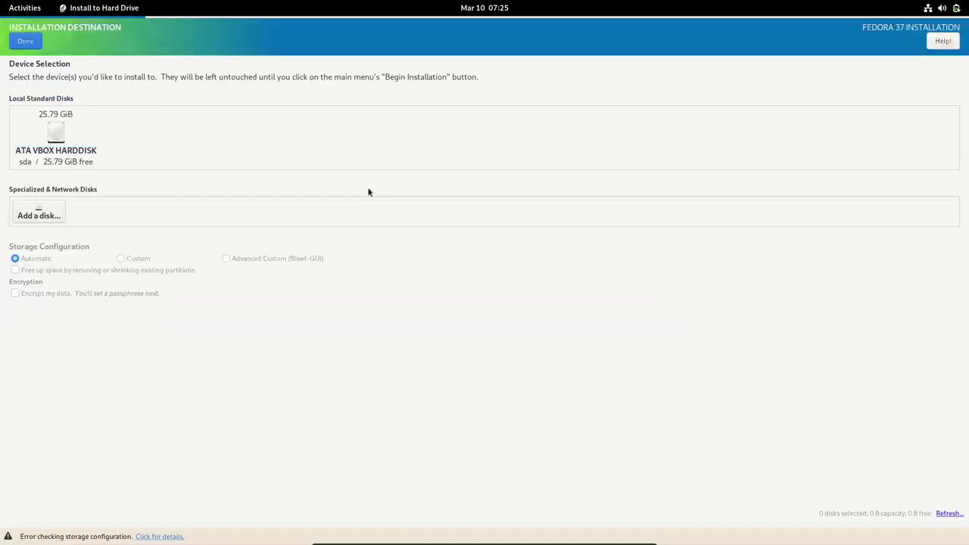
# Accept the VBOX disk with automatic storage configuration and return to the summary.
pyautogui.click(26, 41)
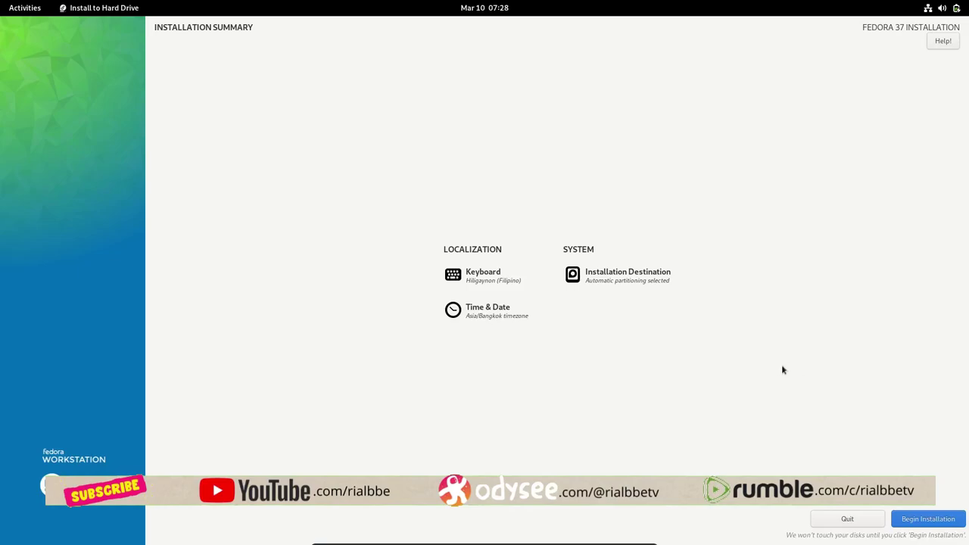
# Begin the Fedora installation and let it run until the progress reads Complete.
pyautogui.click(902, 521)
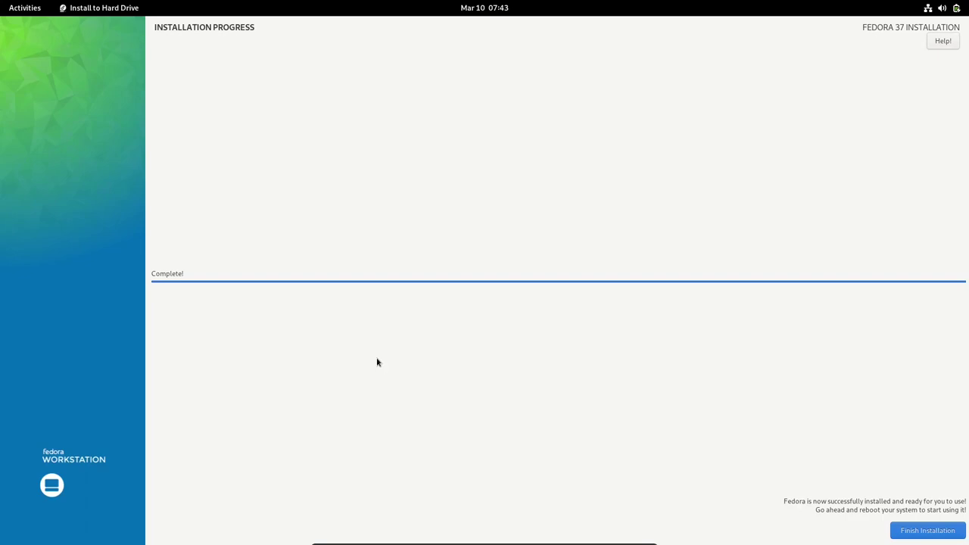
# Finish the installation and close the Anaconda installer window.
pyautogui.click(913, 532)
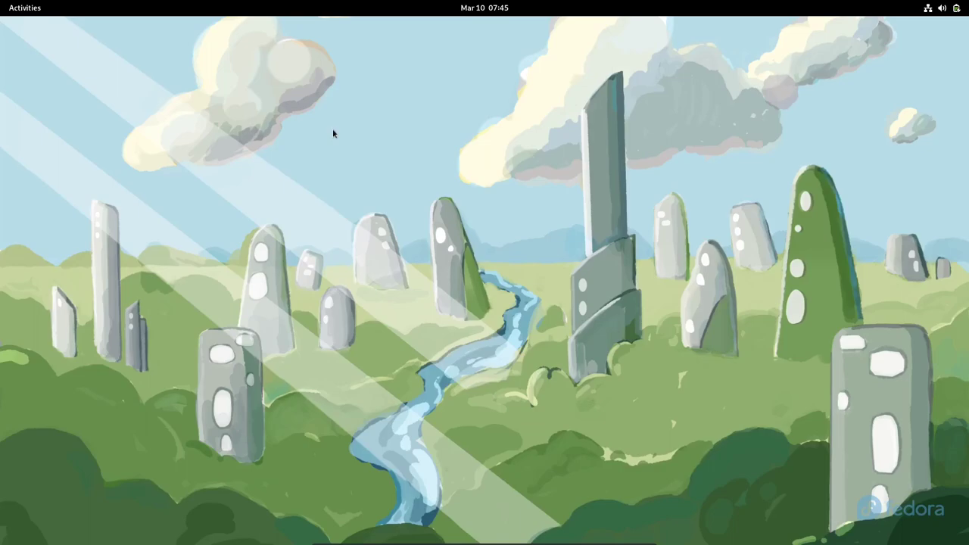
# Launch GNOME Settings from the Show Applications grid.
pyautogui.click(30, 7)
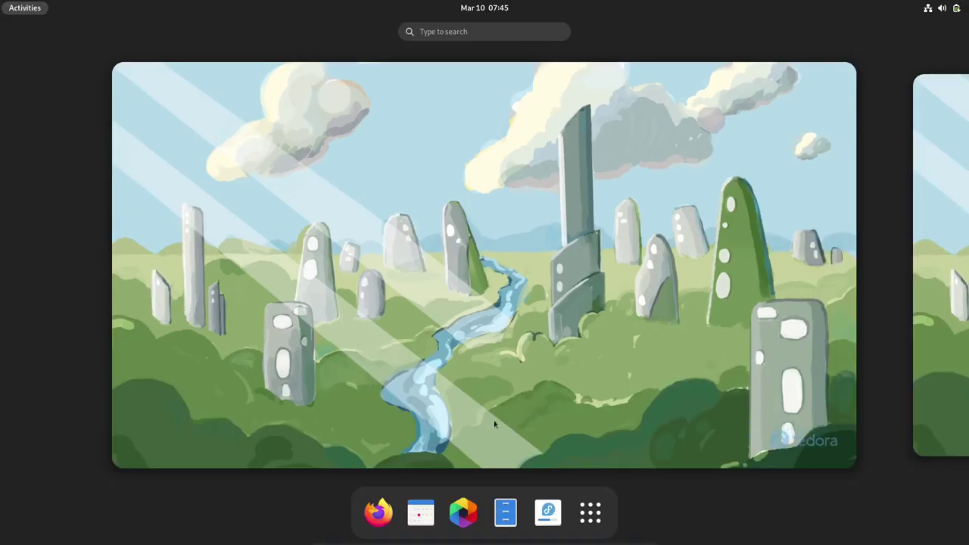
pyautogui.click(590, 522)
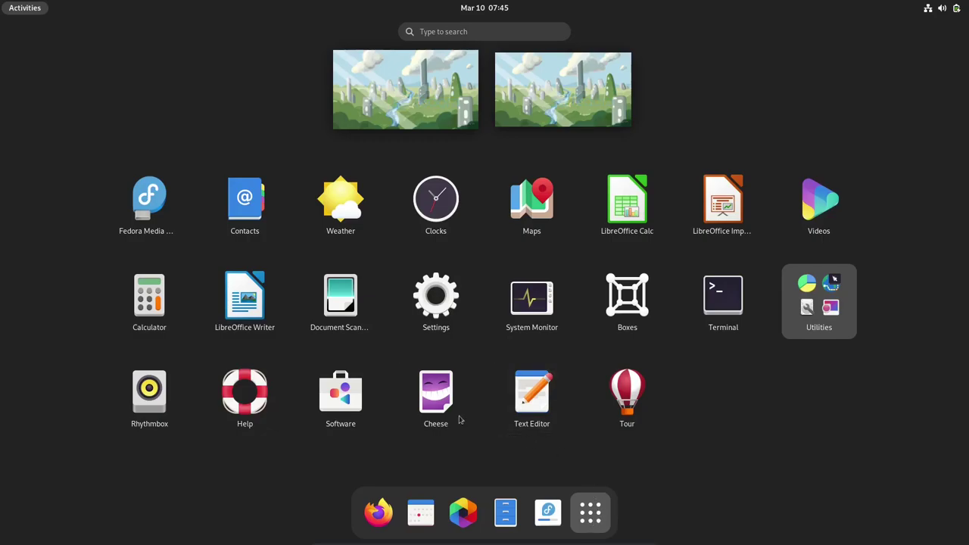
pyautogui.click(443, 306)
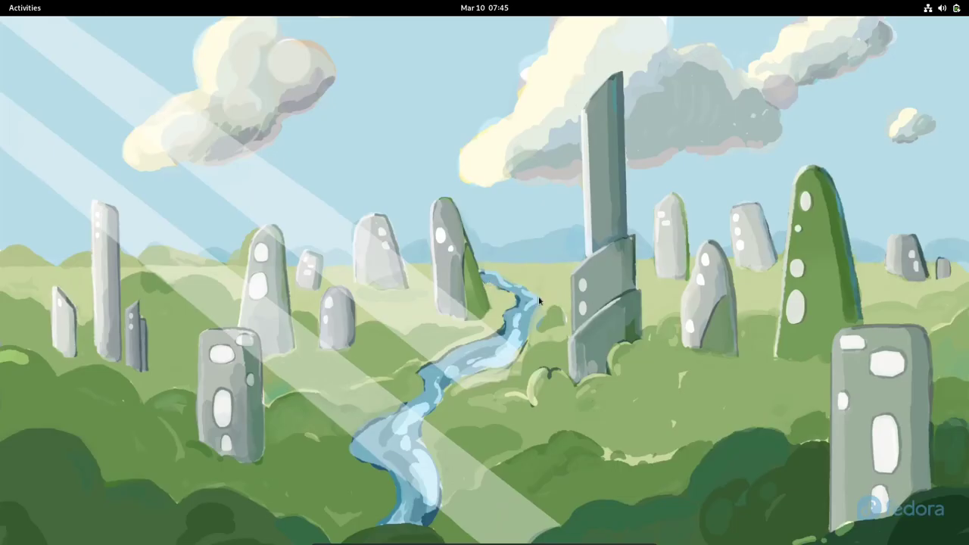
# Open the About page and enlarge the Settings window to show every system detail.
pyautogui.scroll(-5, 322, 356)
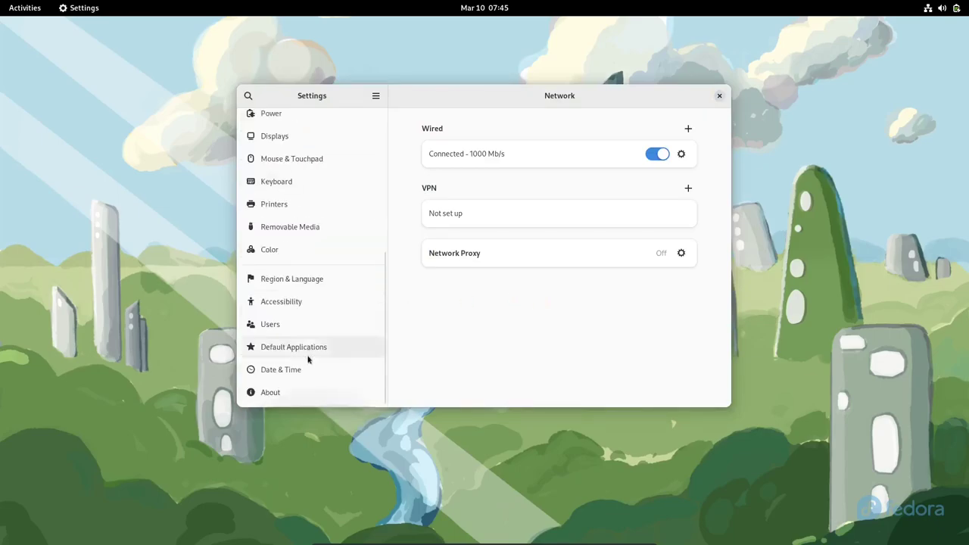
pyautogui.moveTo(364, 407); pyautogui.dragTo(366, 478)
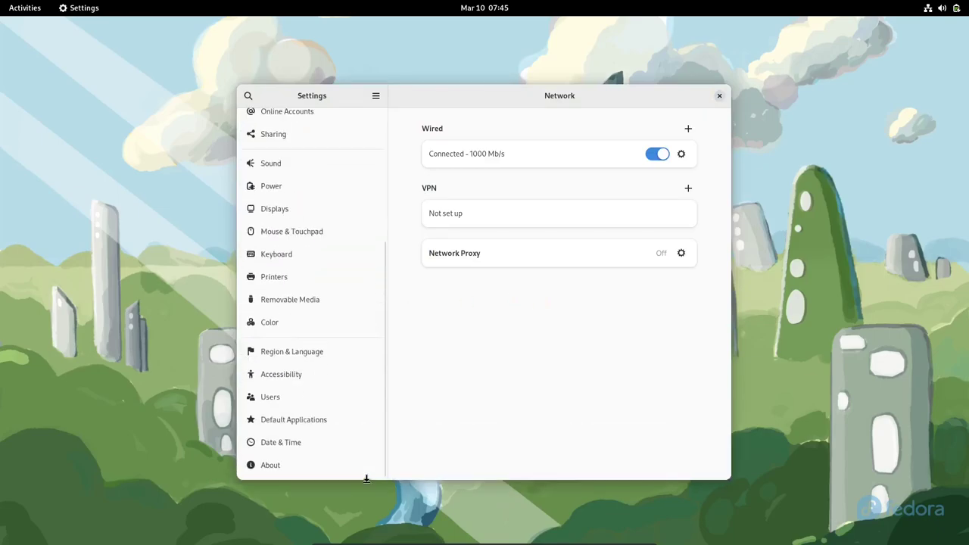
pyautogui.click(325, 467)
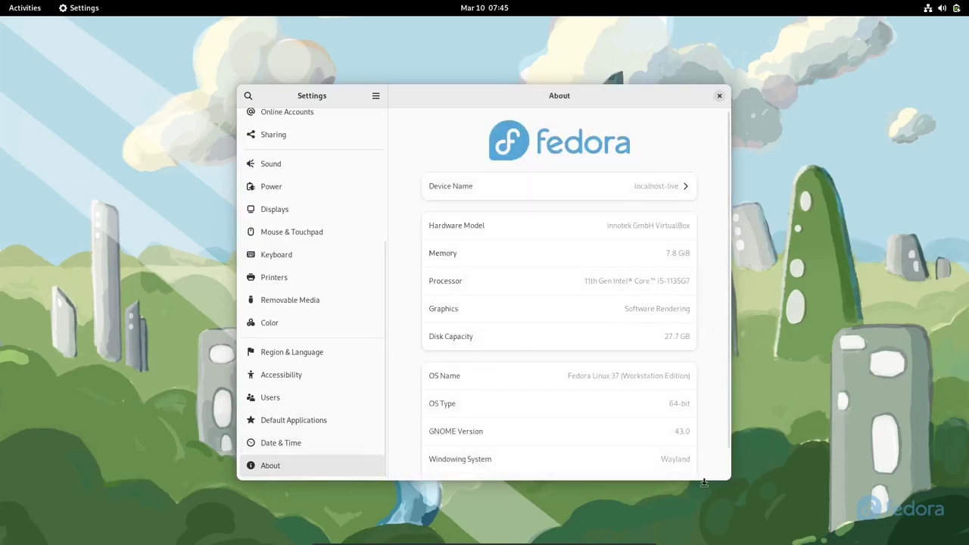
pyautogui.moveTo(704, 483); pyautogui.dragTo(704, 539)
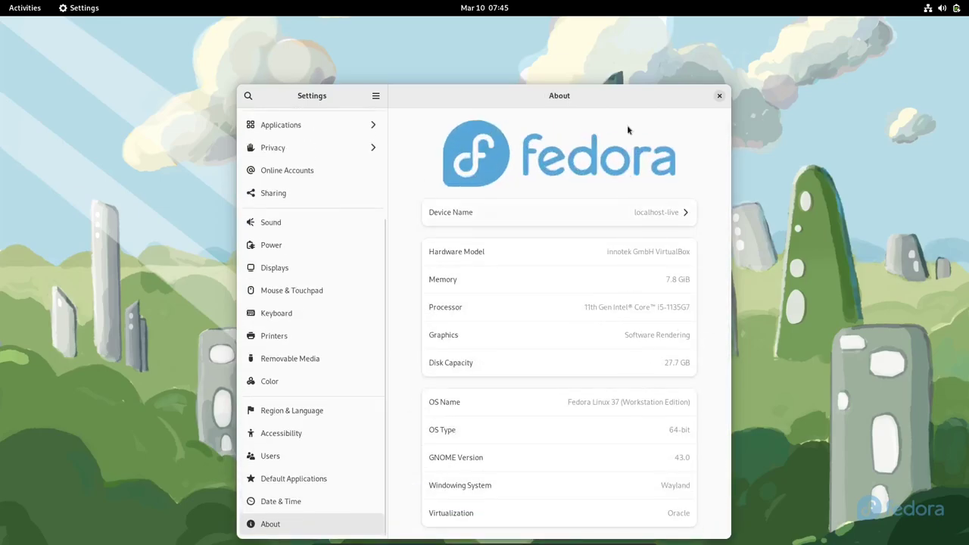
pyautogui.moveTo(636, 102); pyautogui.dragTo(631, 66)
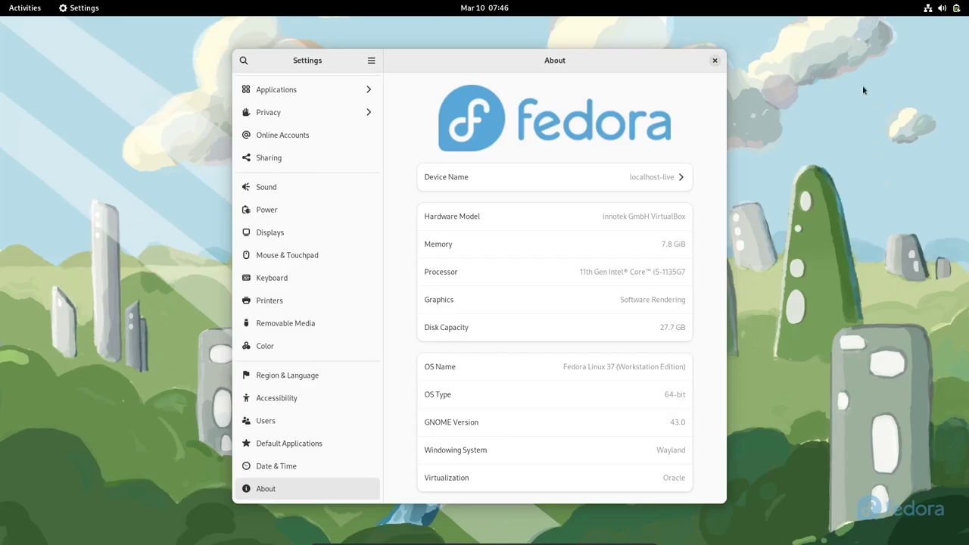
# Close the GNOME Settings window, leaving the empty desktop.
pyautogui.click(715, 61)
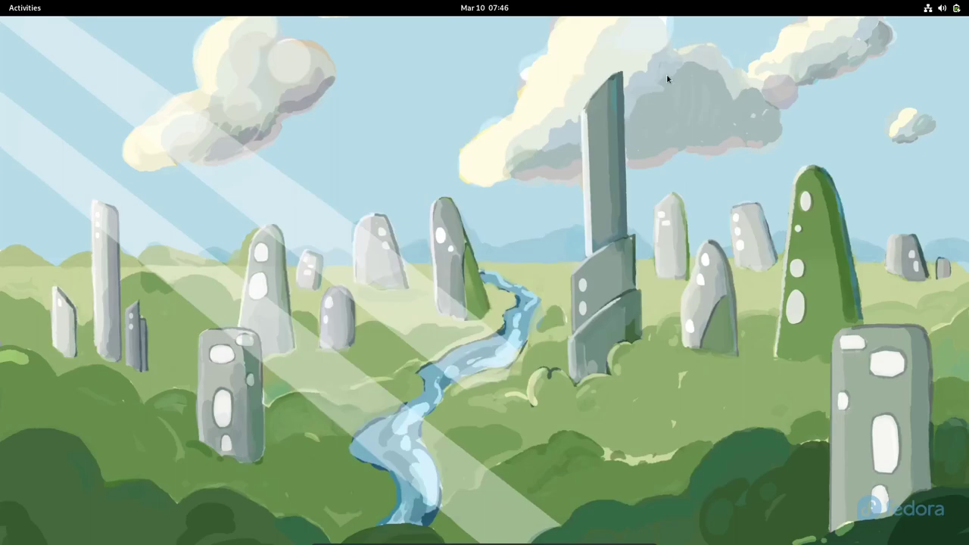